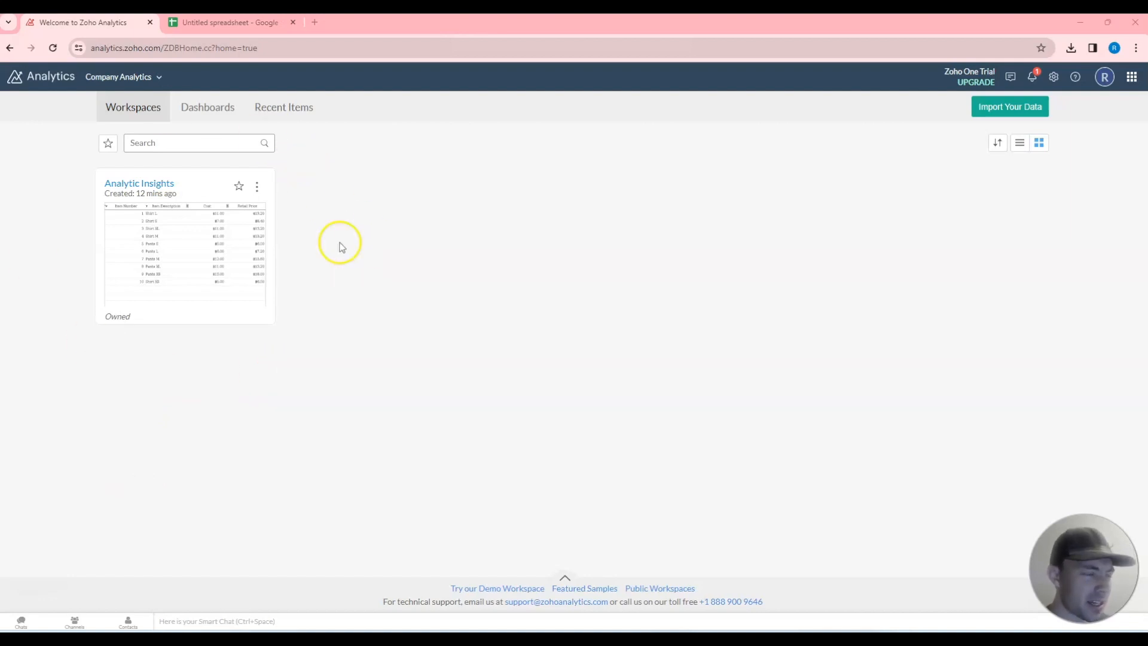
# Step: Open the Analytic Insights workspace and start adding a new data source imported from files
pyautogui.click(169, 186)
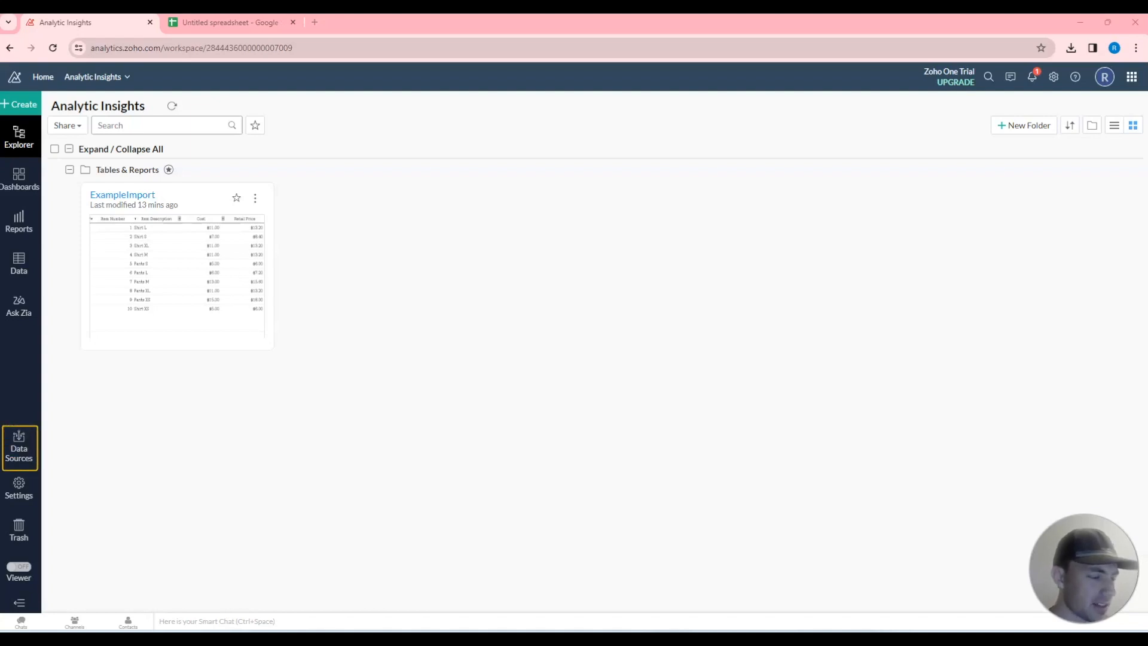
pyautogui.click(26, 454)
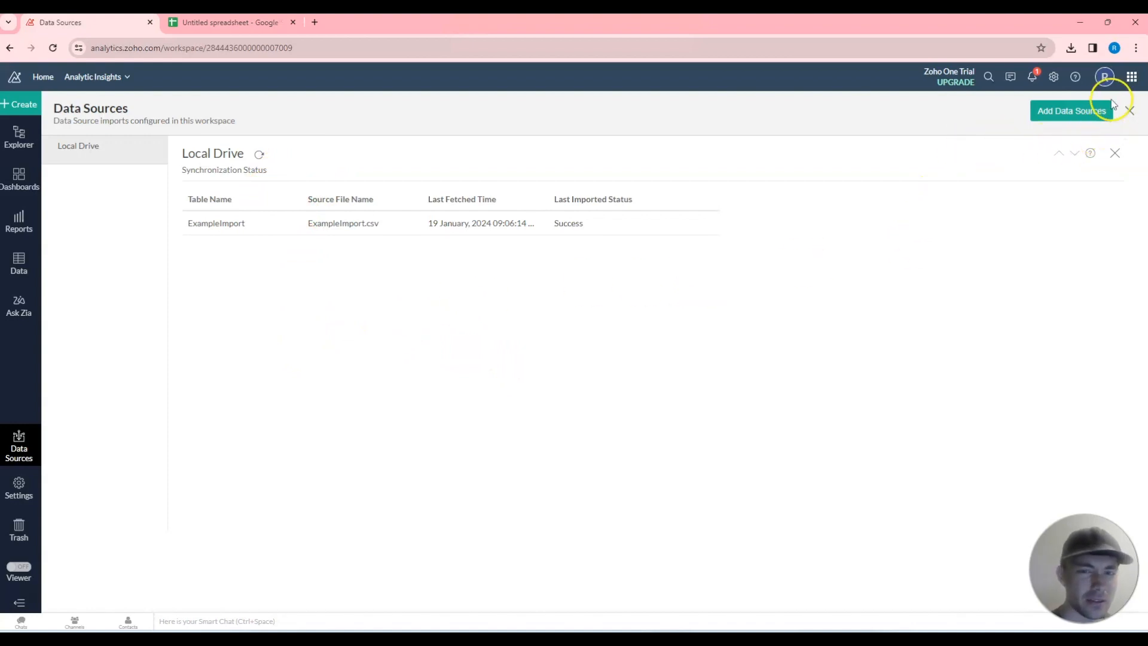
pyautogui.click(1054, 113)
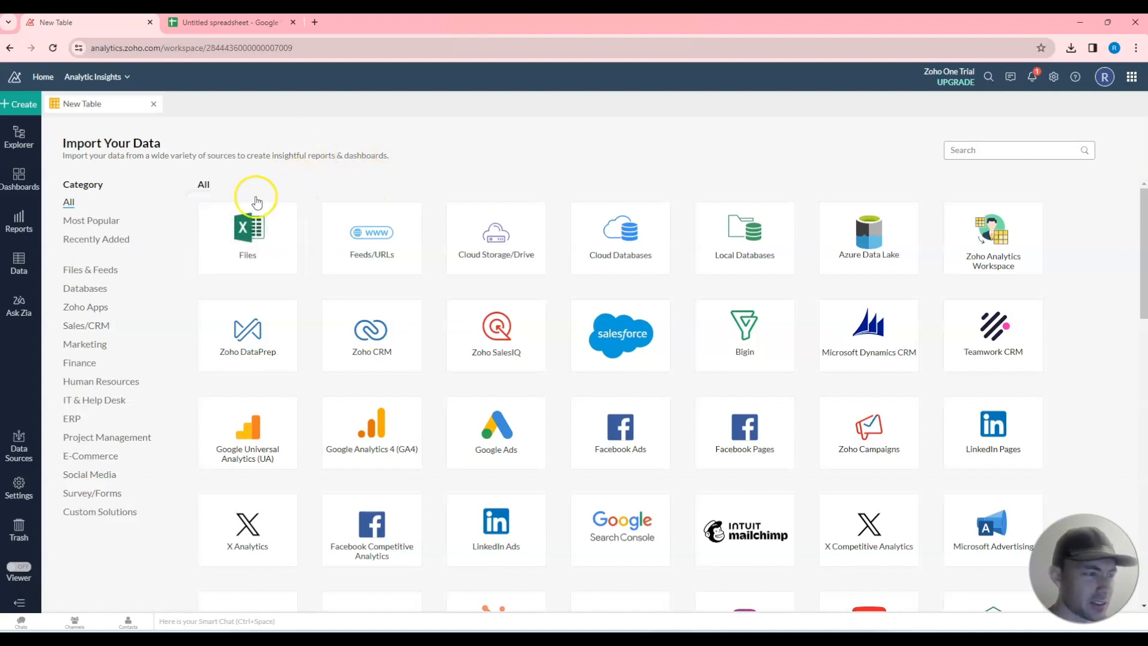
pyautogui.moveTo(242, 256)
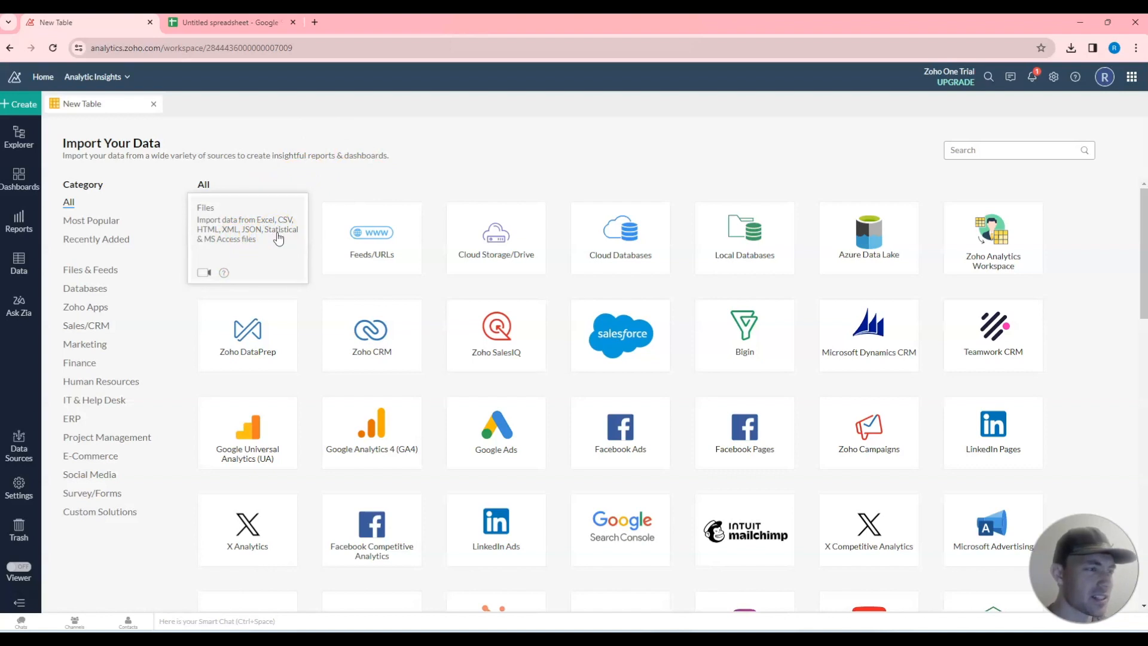
pyautogui.click(256, 241)
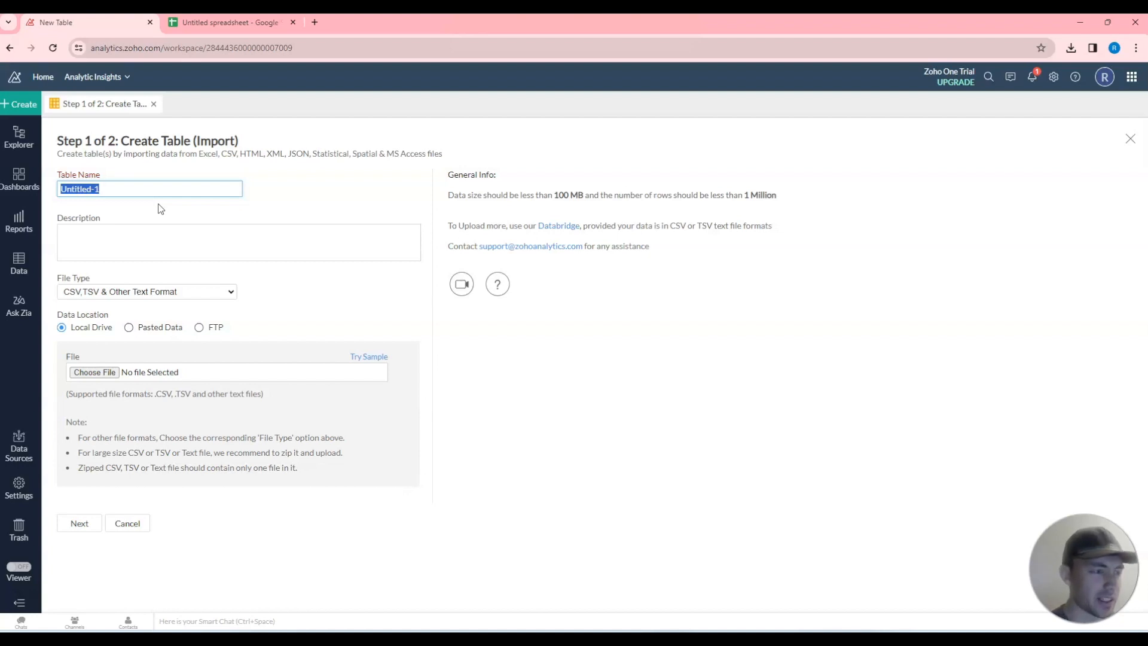
# Step: Name the new import table Inventory and leave its description empty
pyautogui.write('Inventory')
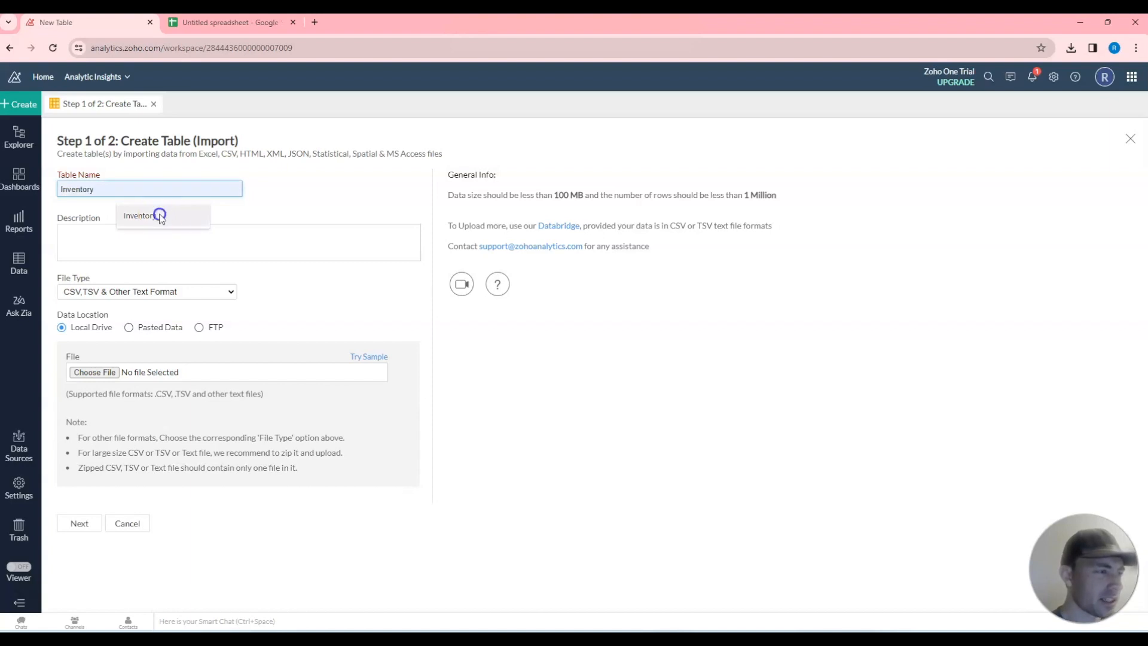
pyautogui.click(159, 216)
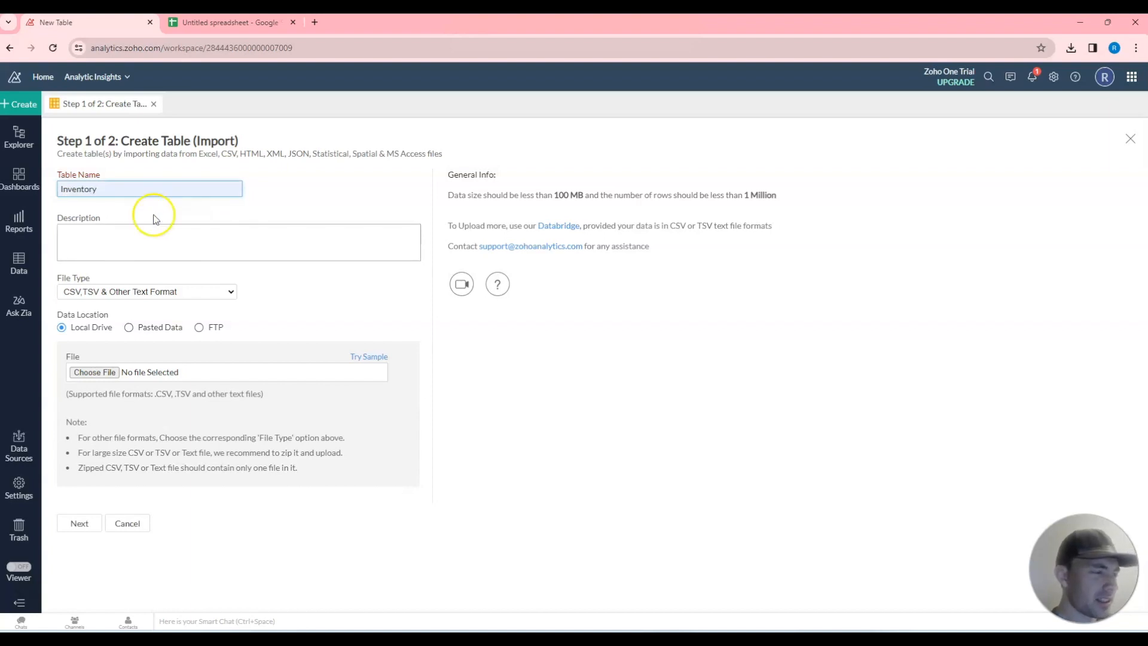
pyautogui.click(149, 233)
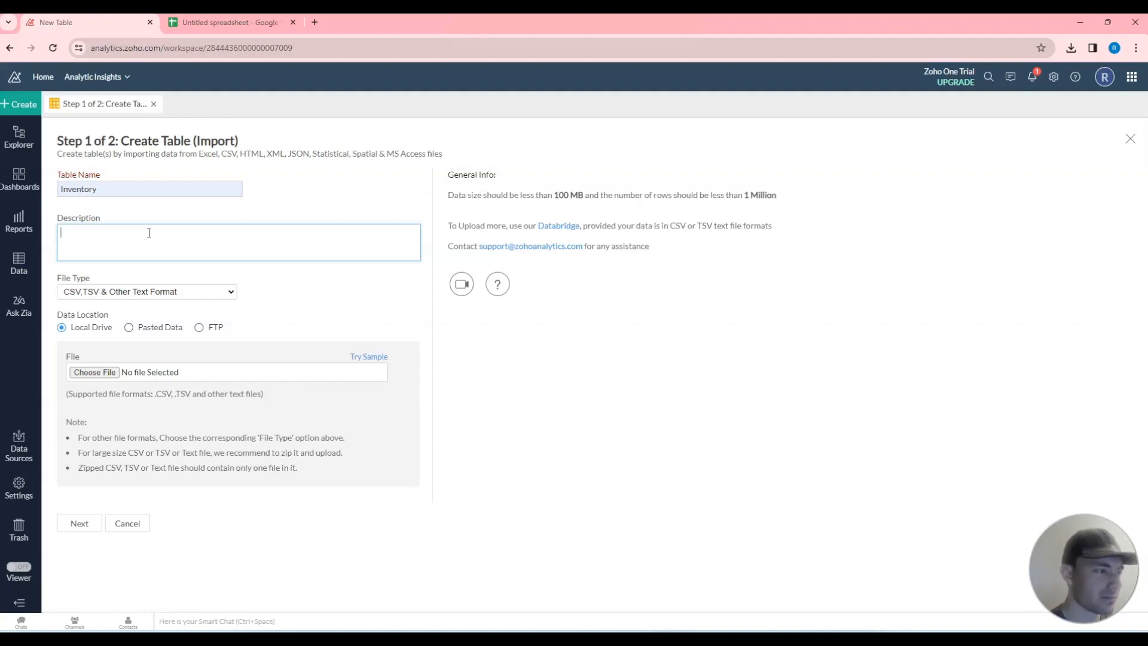
pyautogui.click(110, 209)
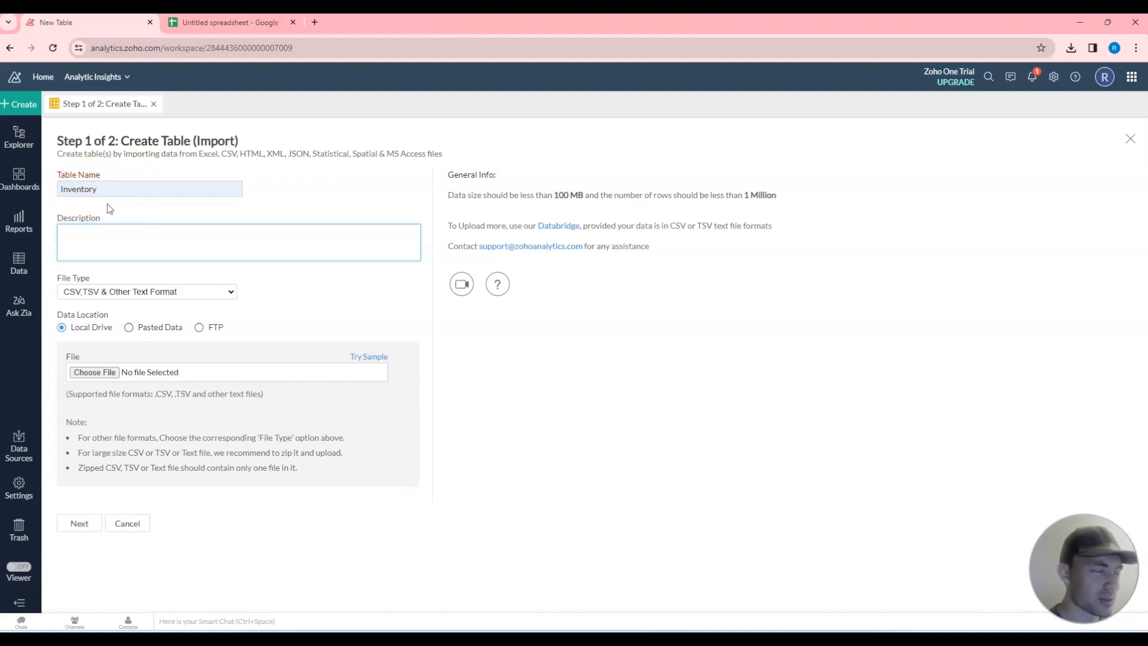
pyautogui.moveTo(120, 207); pyautogui.dragTo(151, 209)
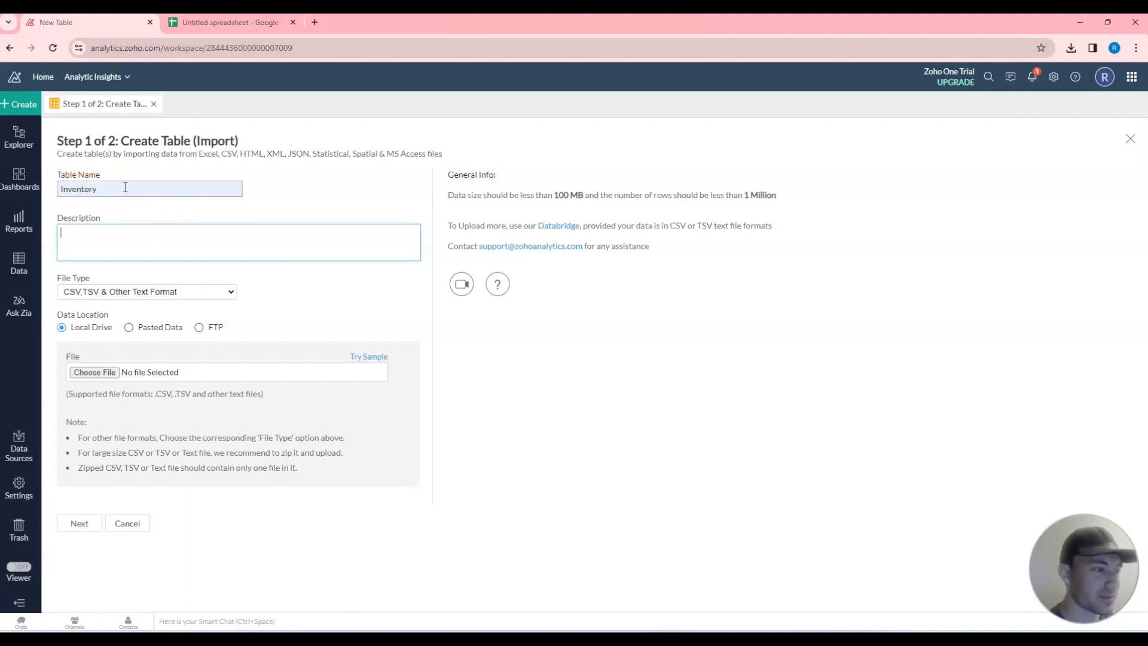
pyautogui.click(129, 239)
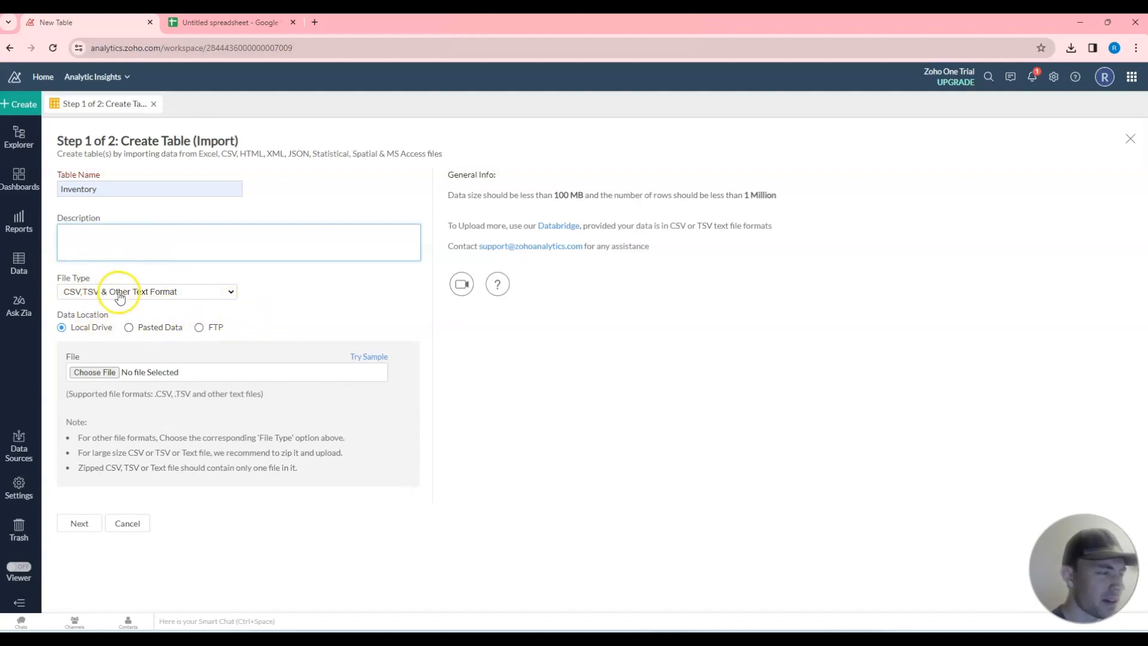
# Step: Switch to Google Sheets, review the item data and the CSV download option, and return to the Zoho Analytics import form
pyautogui.click(250, 24)
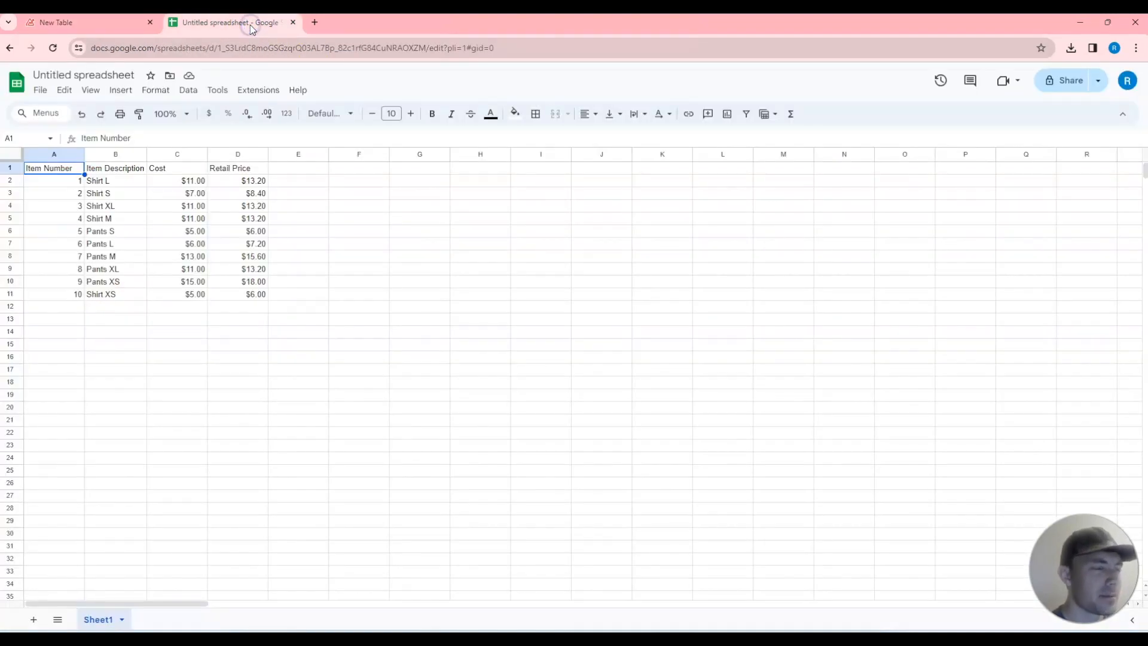
pyautogui.click(97, 183)
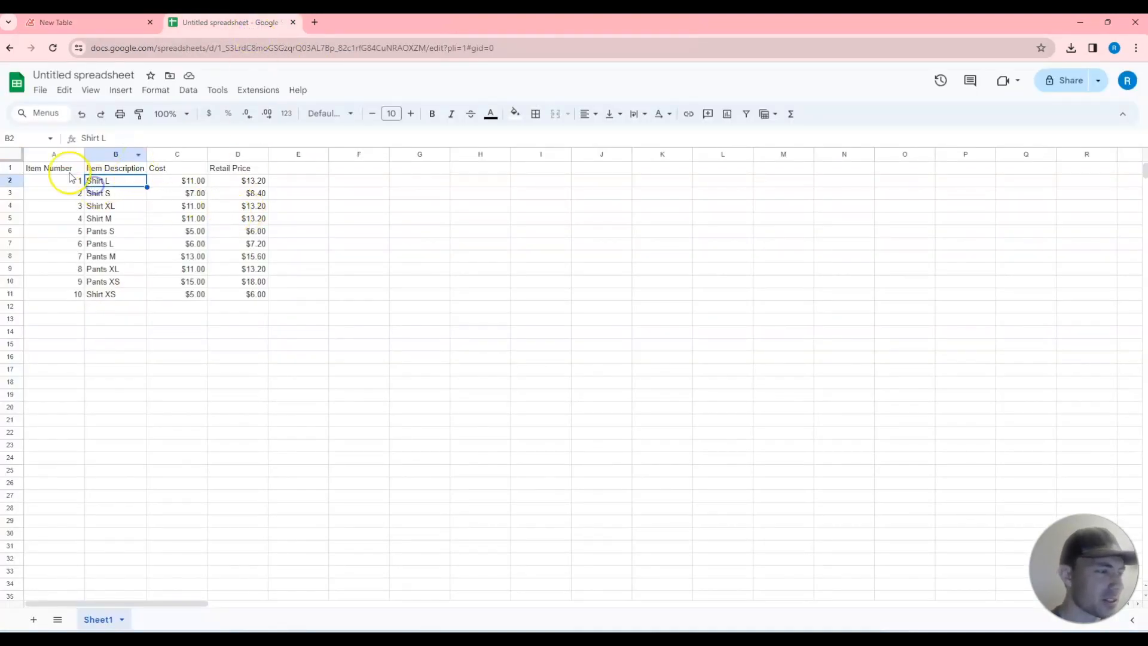
pyautogui.moveTo(72, 170); pyautogui.dragTo(257, 289)
pyautogui.click(302, 256)
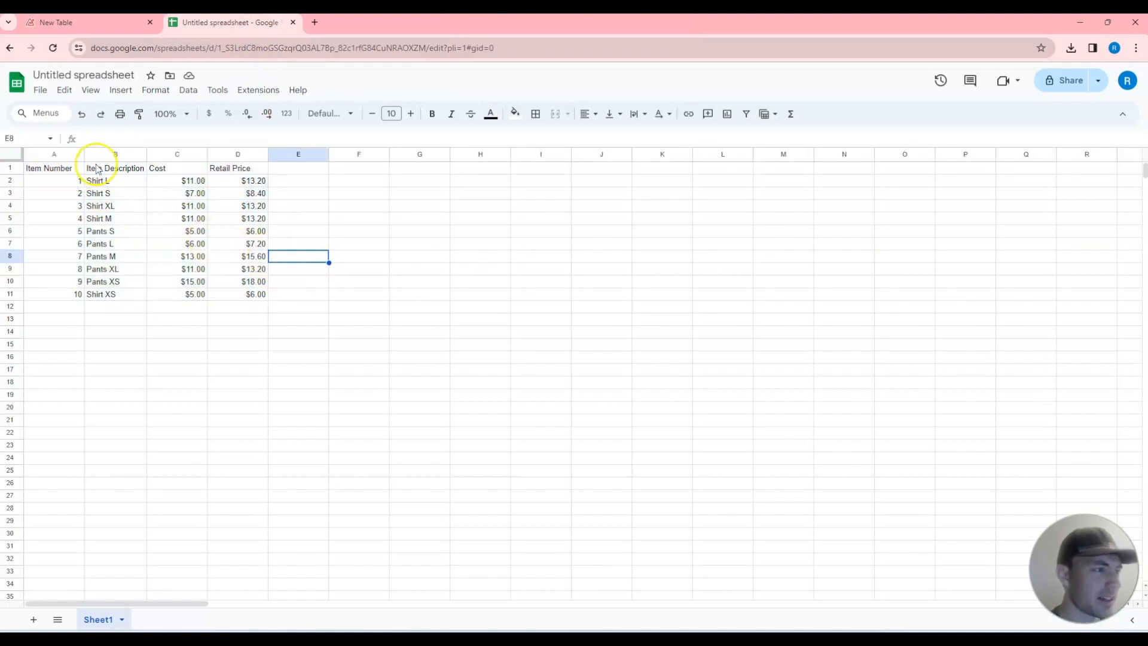
pyautogui.click(40, 90)
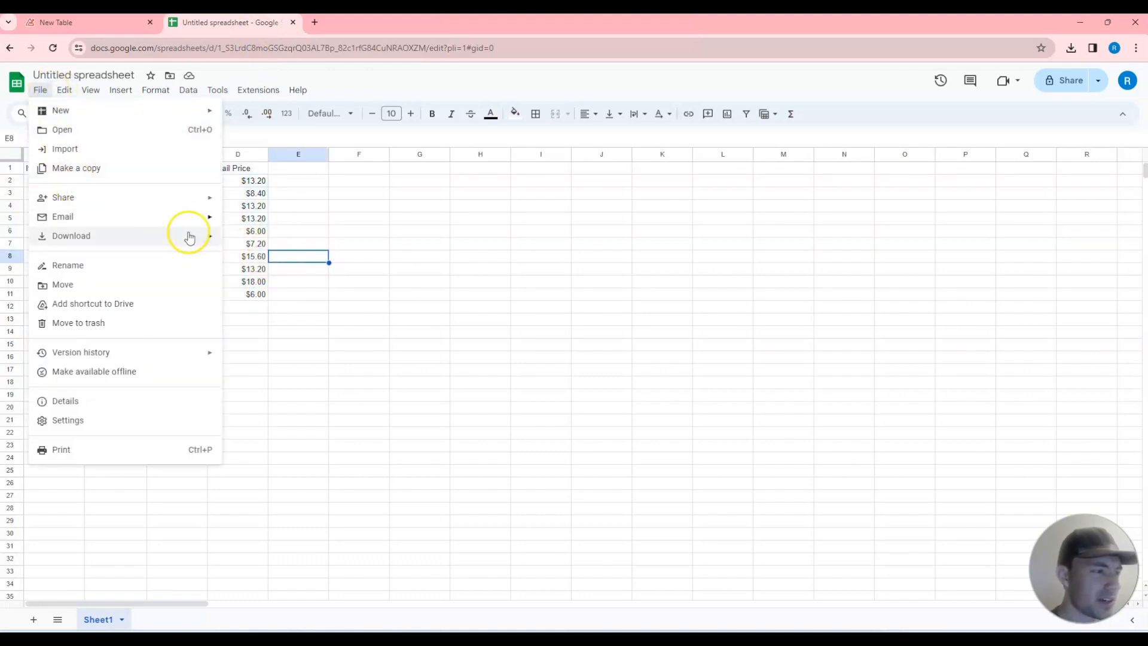
pyautogui.moveTo(186, 237)
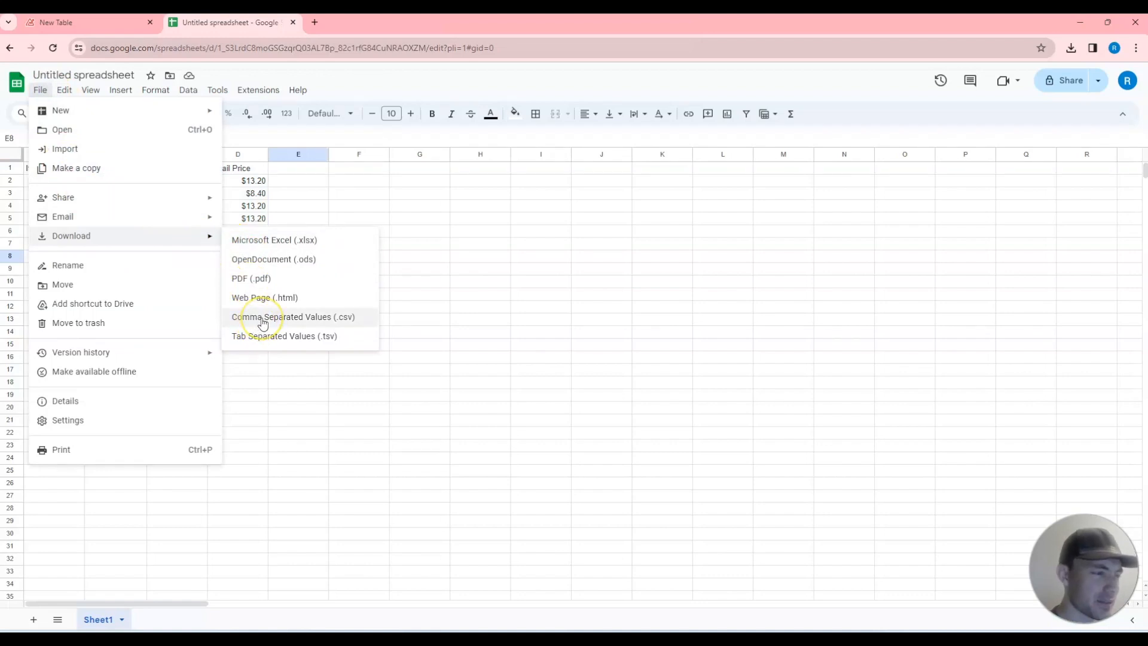
pyautogui.click(357, 179)
pyautogui.click(103, 24)
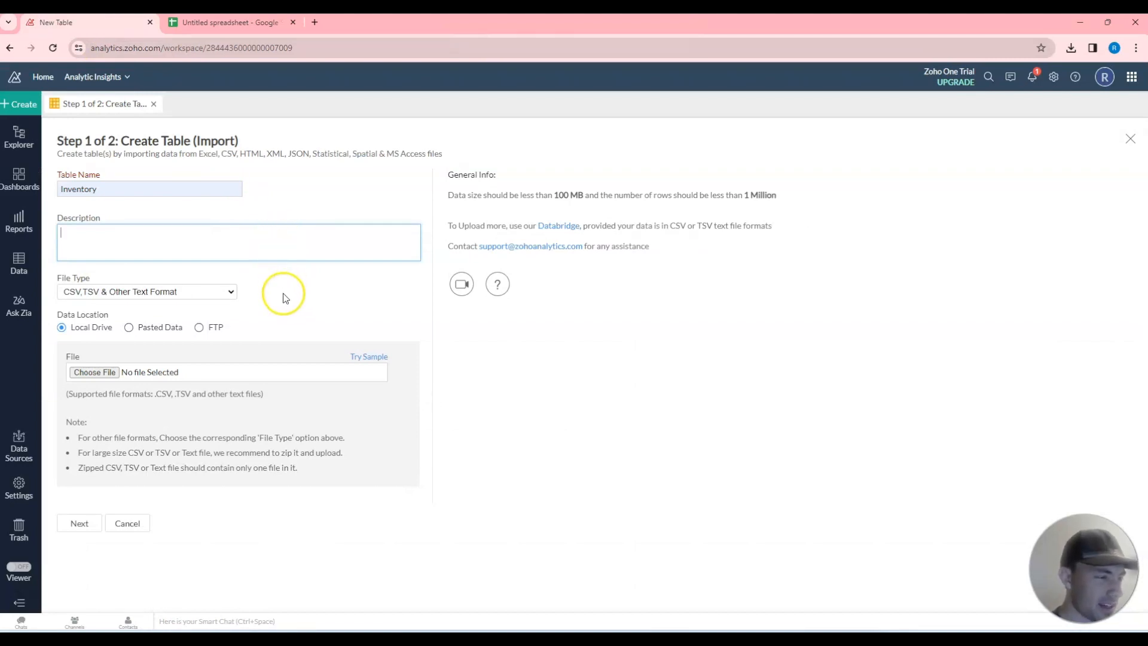
# Step: Review the file types available for the import, keeping CSV, TSV & Other Text Format
pyautogui.click(87, 296)
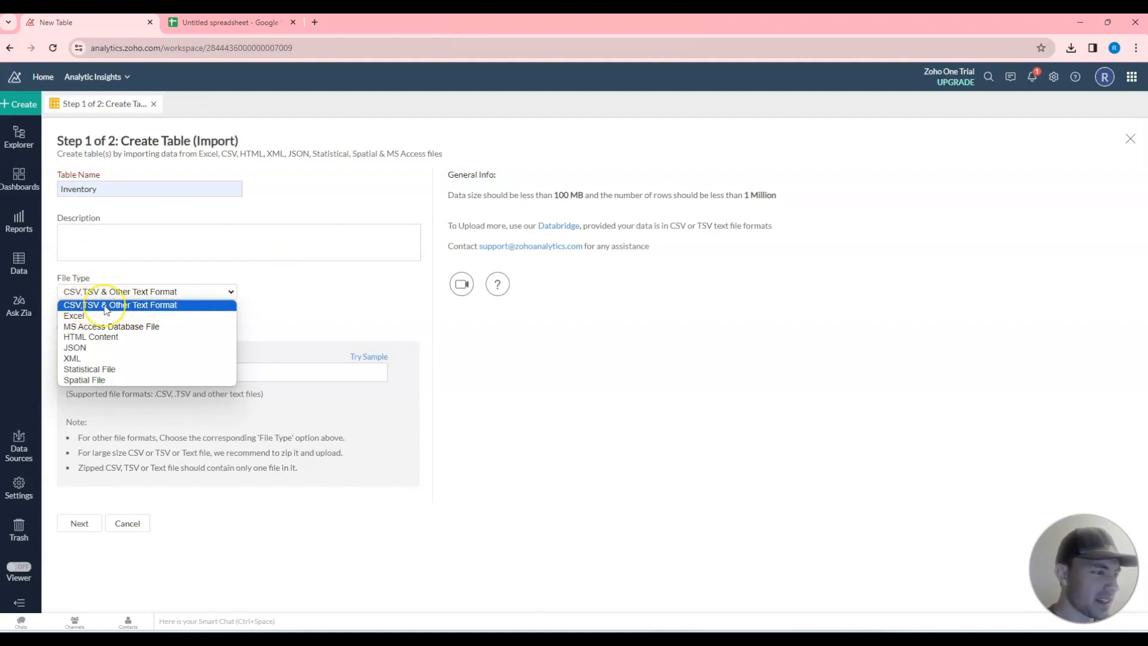
pyautogui.click(111, 338)
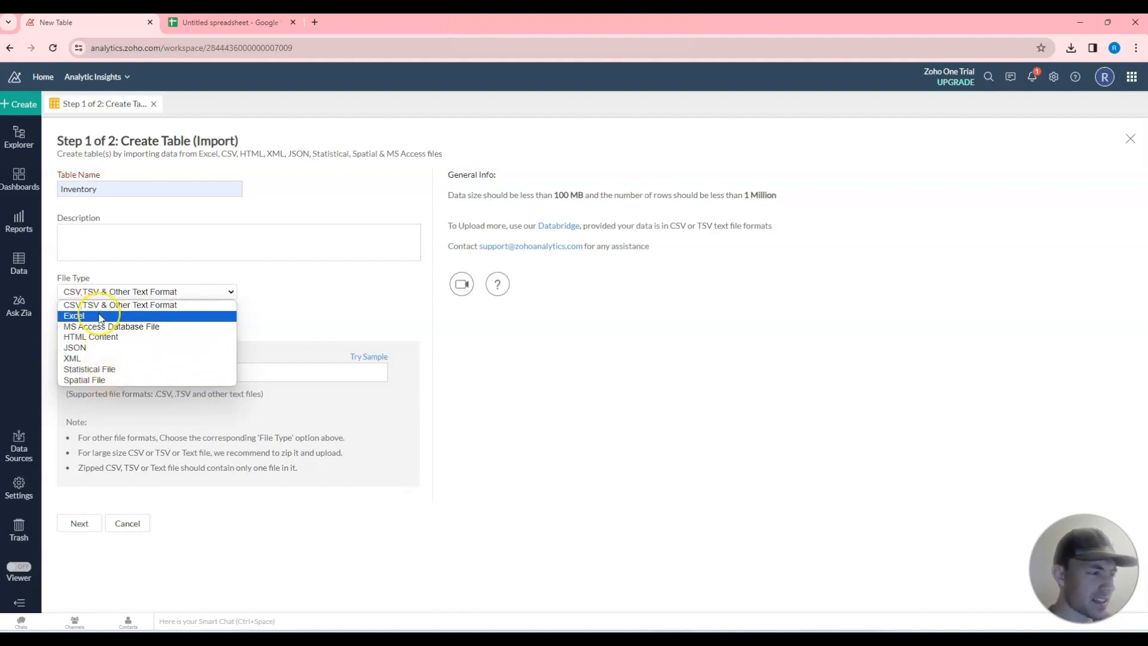
pyautogui.click(288, 315)
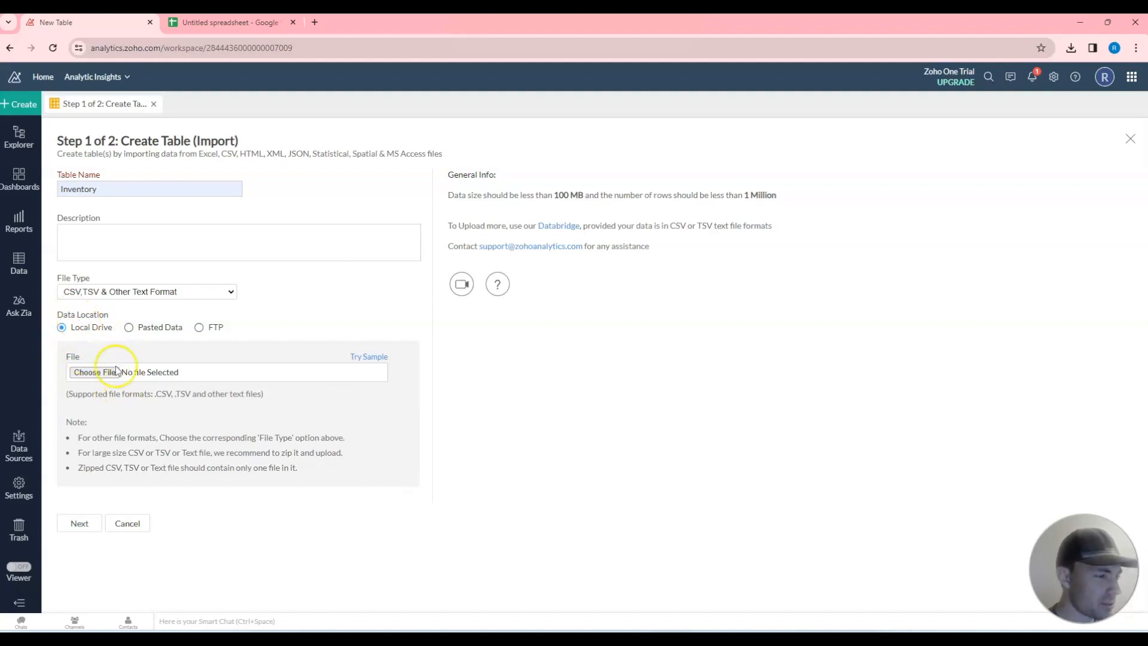
# Step: Try Pasted Data as the data location, selecting A1:D11 in the Google Sheets spreadsheet and returning to the form's paste area
pyautogui.click(129, 329)
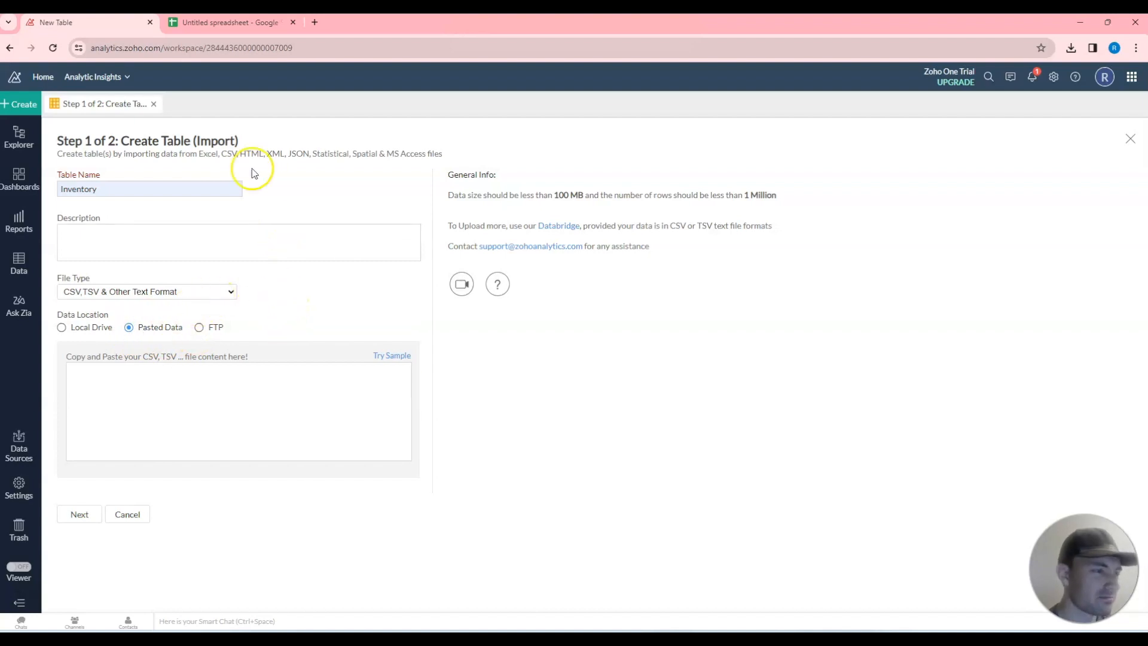
pyautogui.click(249, 27)
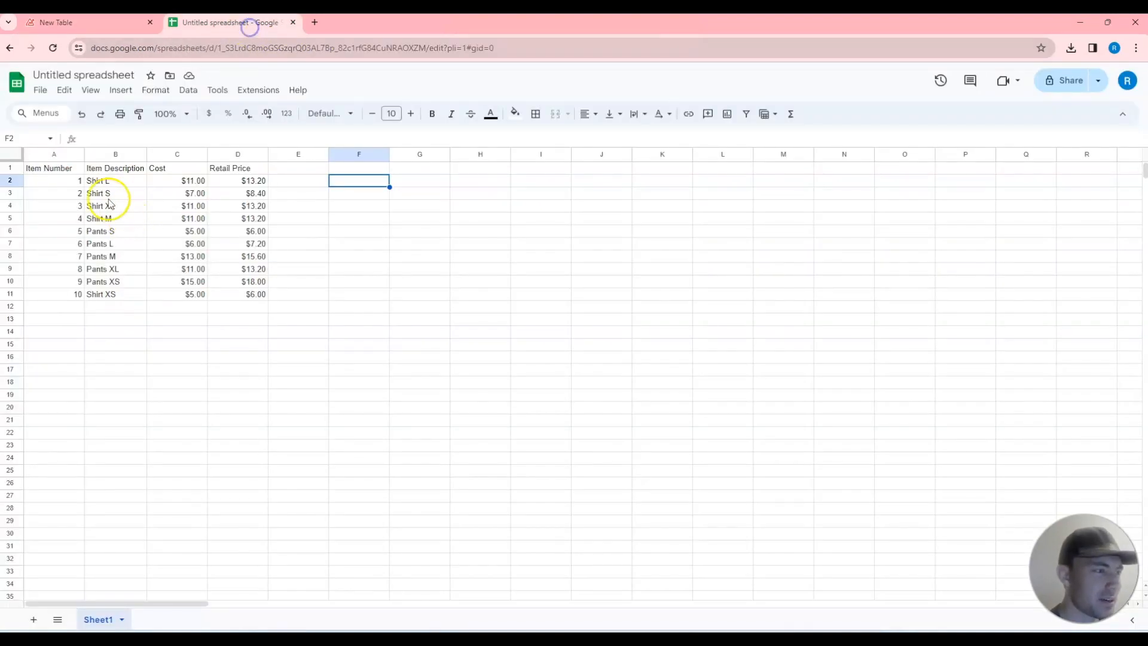
pyautogui.moveTo(71, 167); pyautogui.dragTo(233, 294)
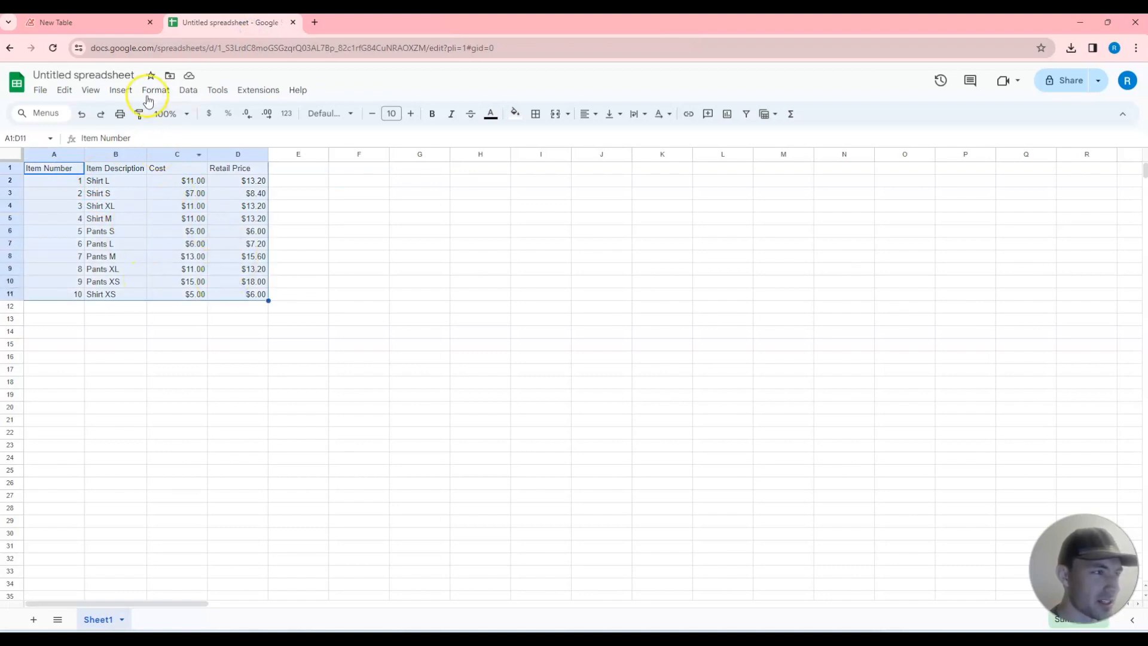
pyautogui.click(124, 27)
pyautogui.click(161, 376)
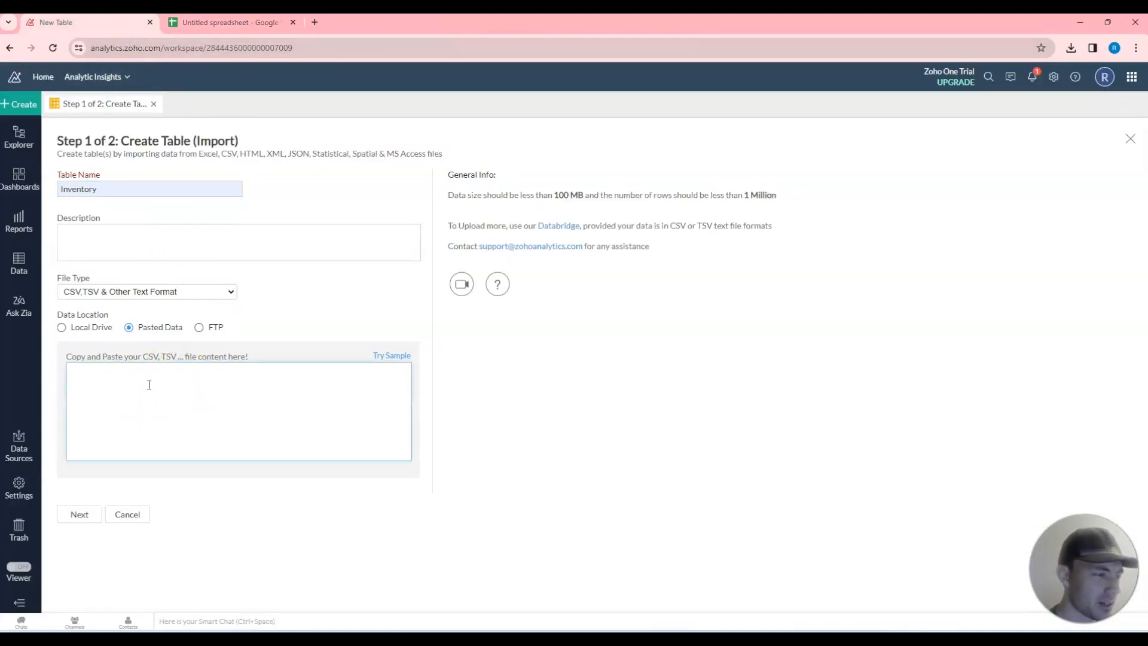
pyautogui.click(151, 387)
pyautogui.click(129, 338)
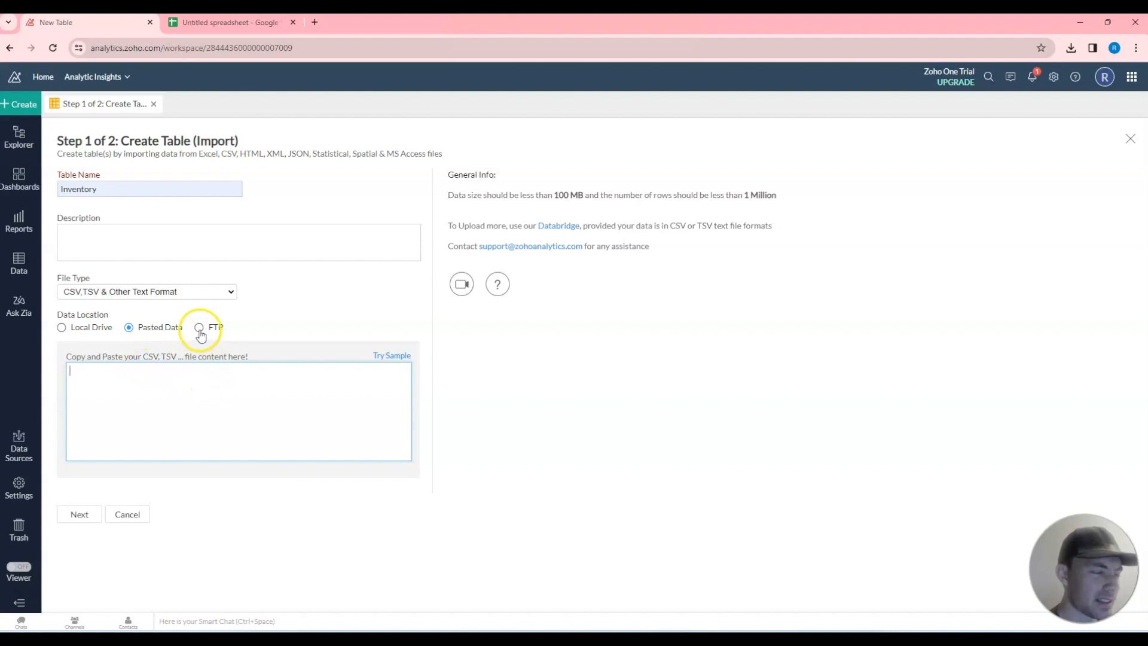
# Step: Try FTP as the data location and review its server type options
pyautogui.click(199, 328)
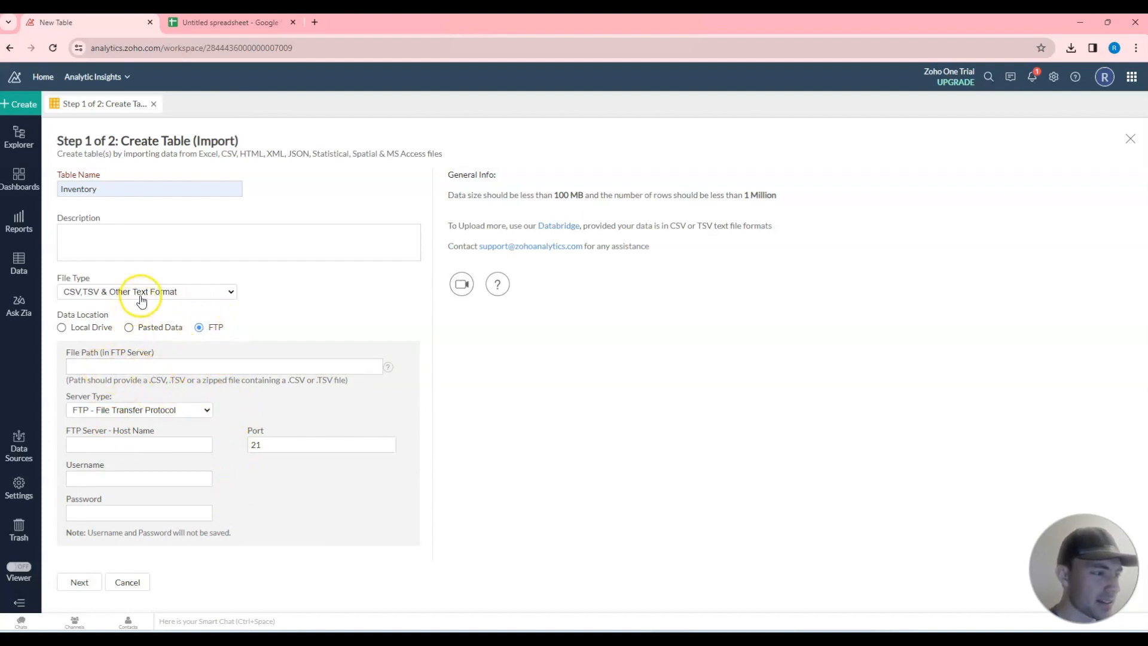
pyautogui.click(142, 410)
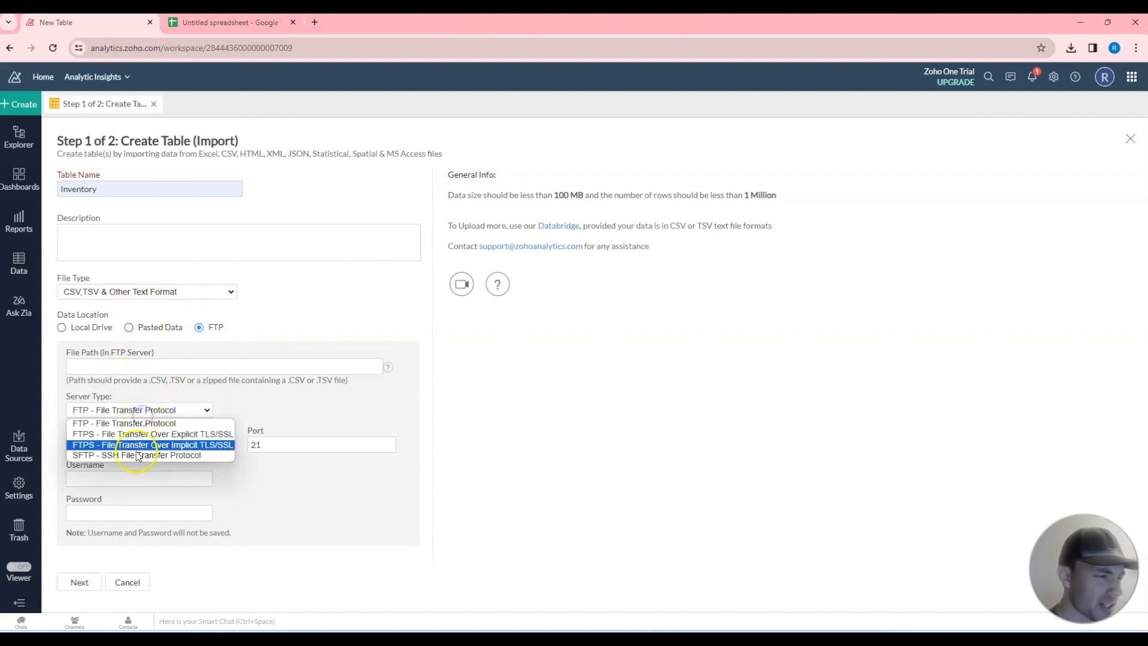
pyautogui.click(228, 398)
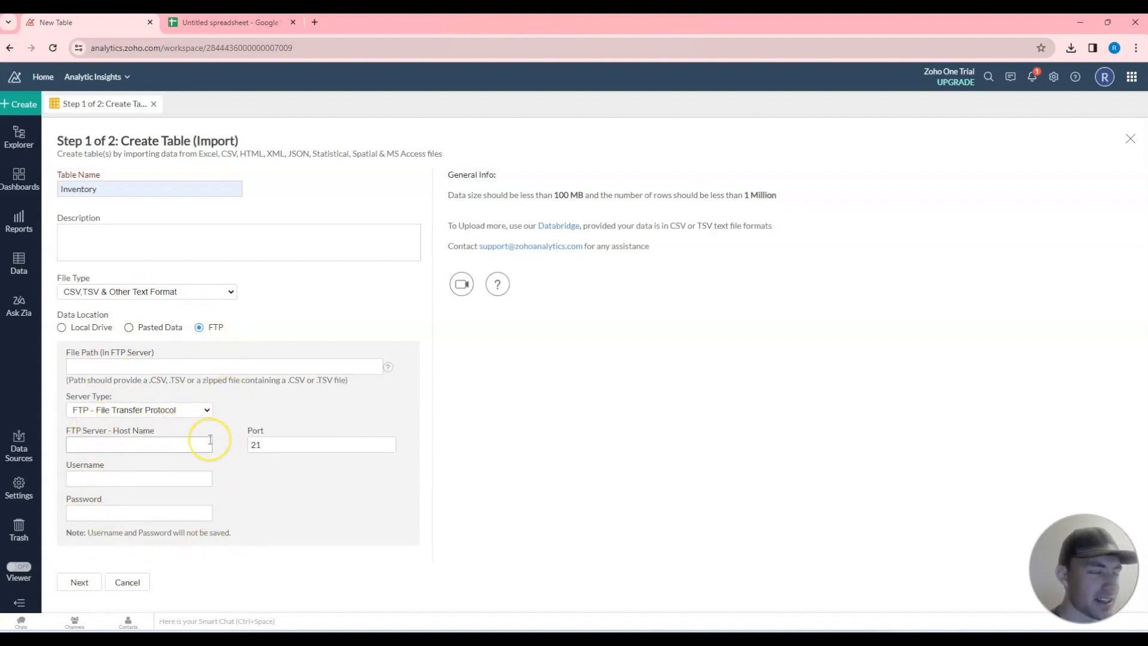
# Step: Set the data location to Local Drive, choose ExampleImport.csv from the Desktop, and proceed to the second import step
pyautogui.click(62, 328)
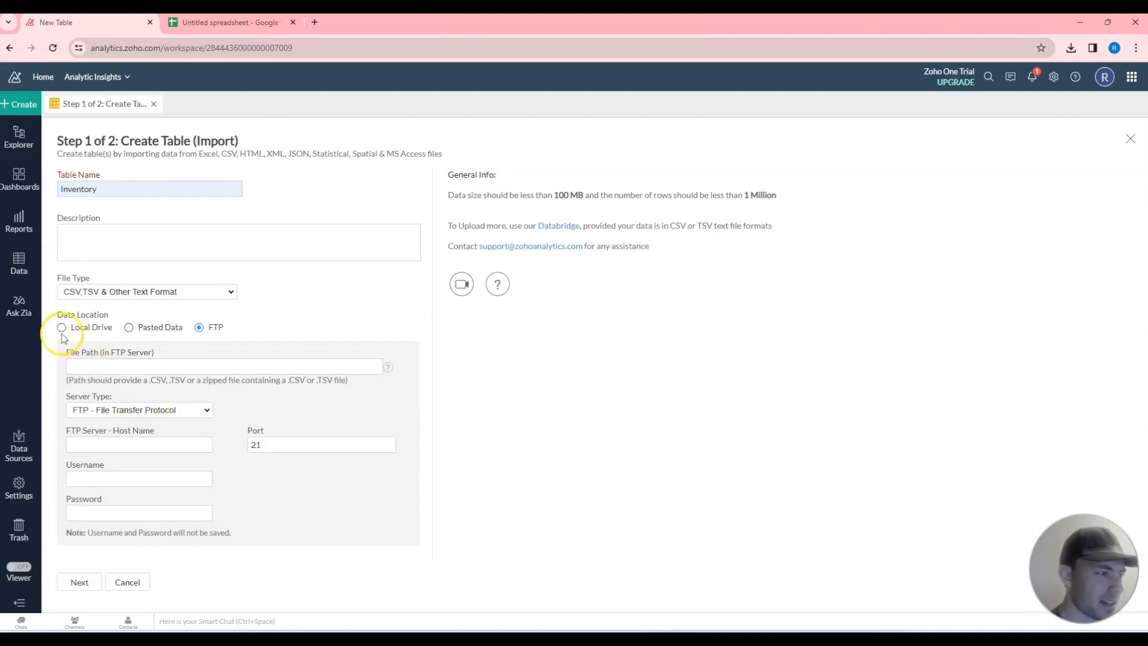
pyautogui.click(132, 335)
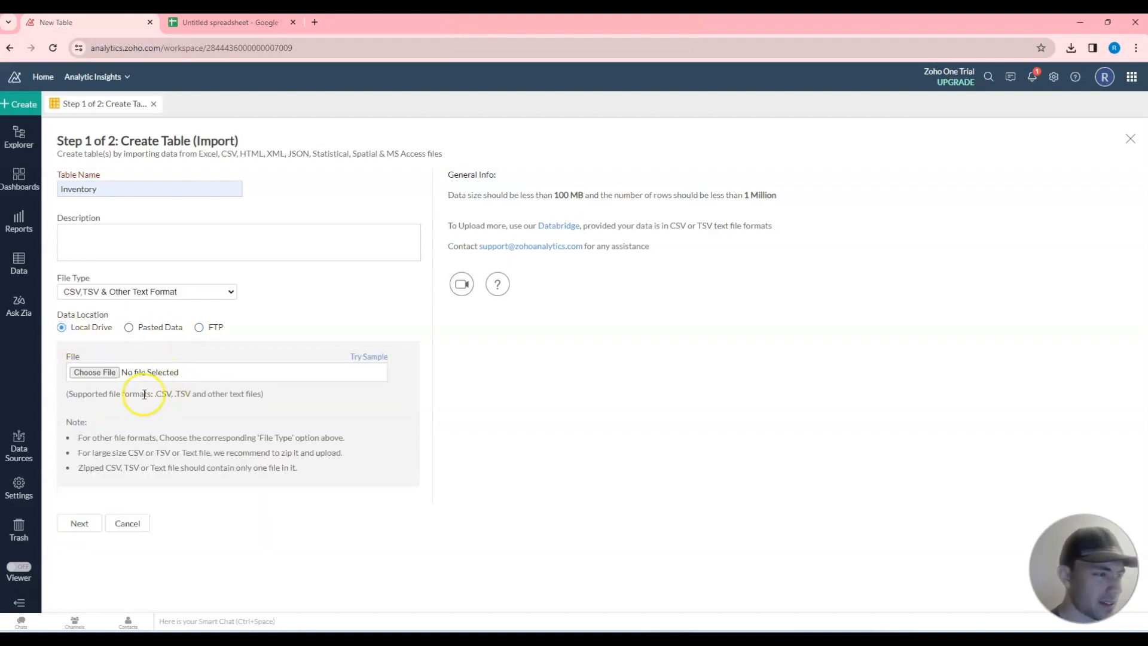
pyautogui.click(102, 373)
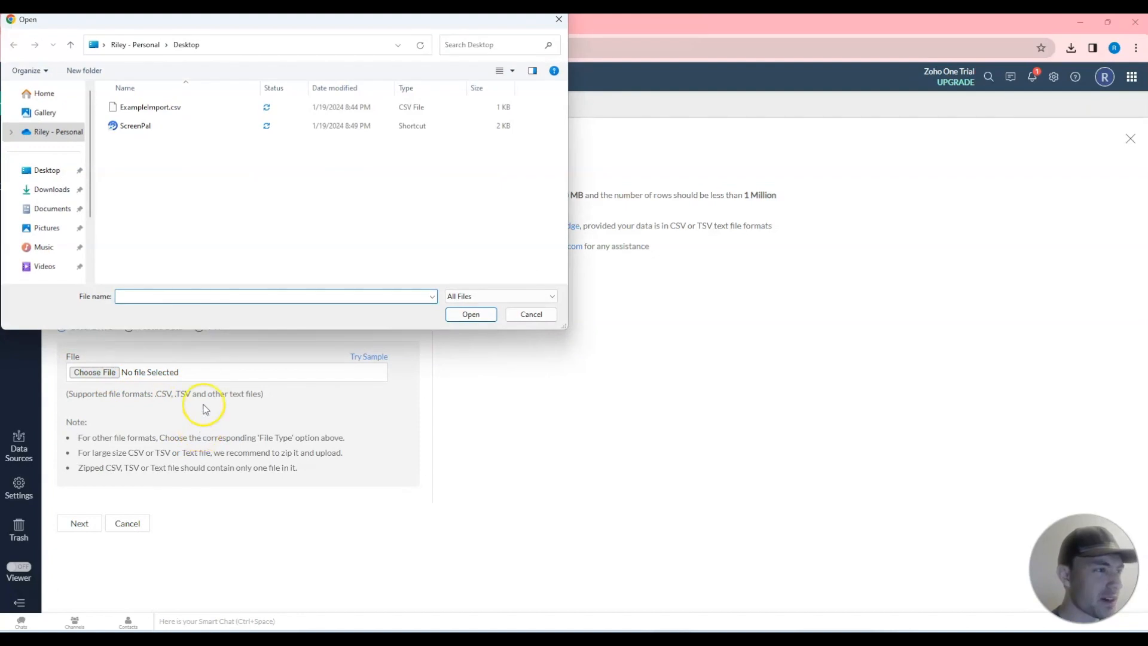
pyautogui.click(156, 111)
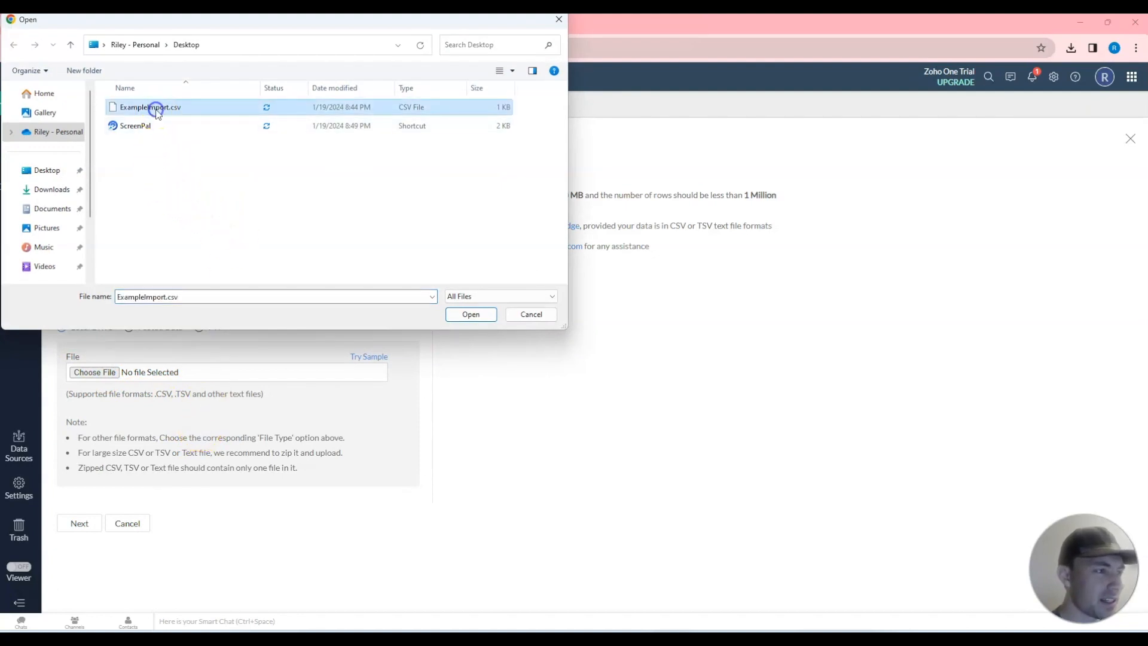
pyautogui.click(470, 315)
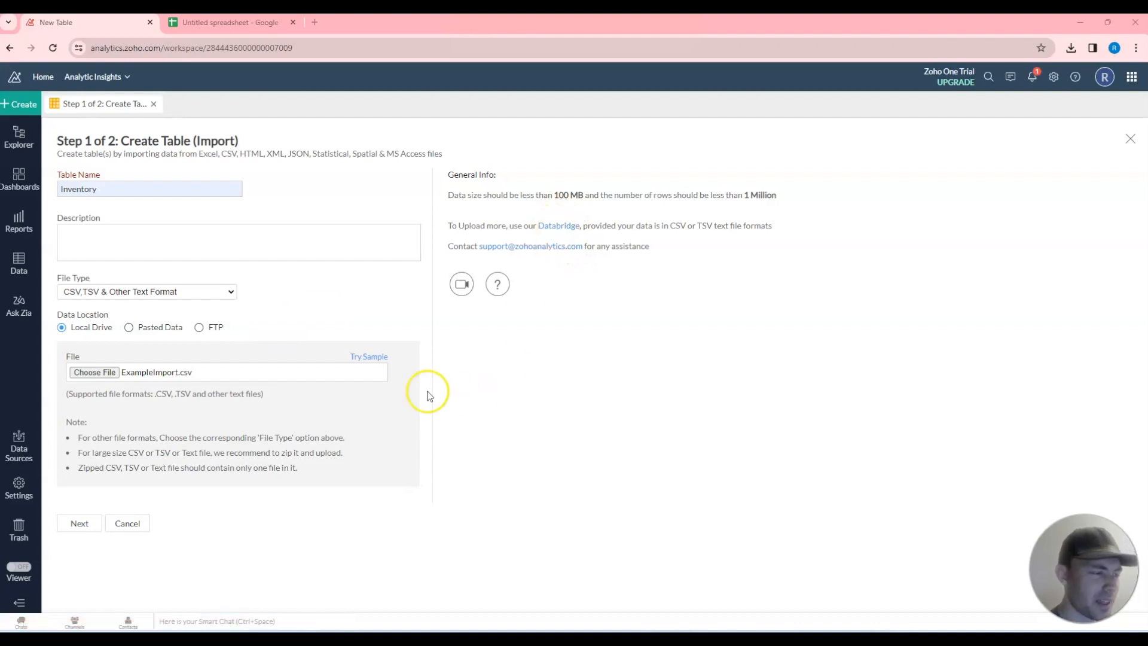
pyautogui.click(59, 522)
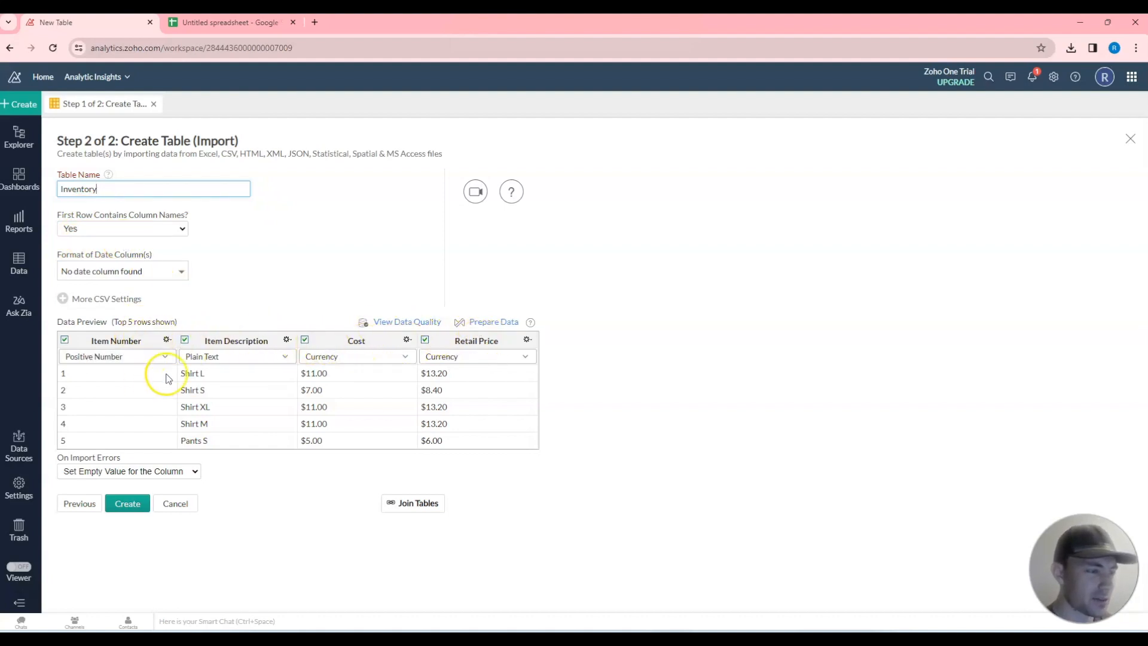
# Step: Review the options for treating the first row as column names and the available date column formats
pyautogui.click(150, 238)
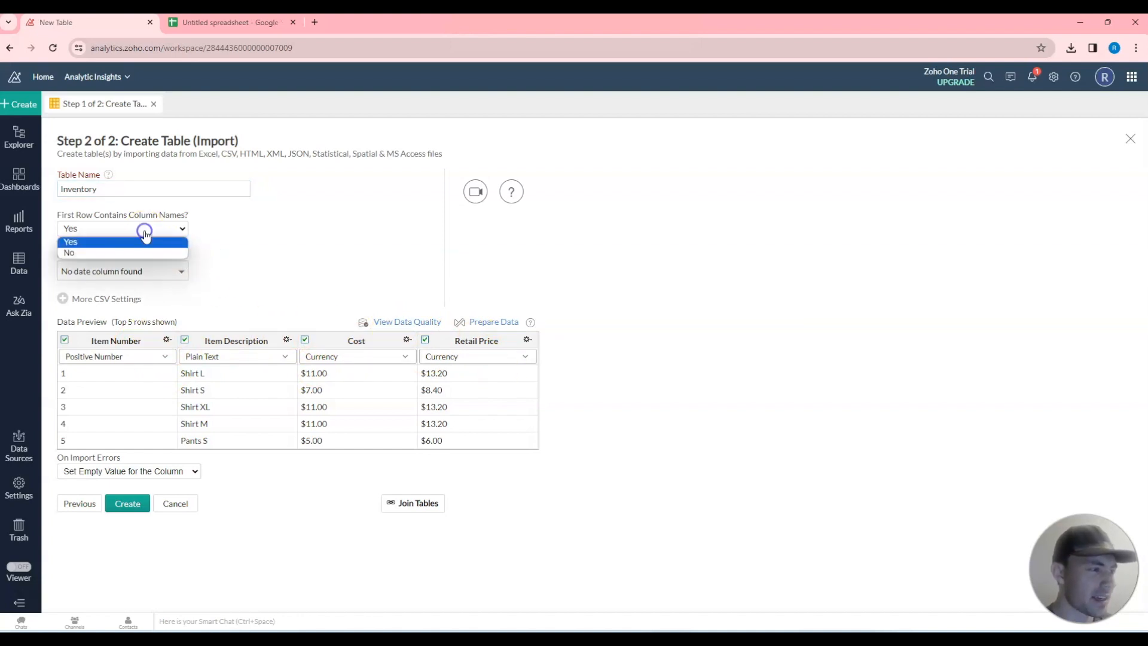
pyautogui.click(250, 231)
pyautogui.click(148, 232)
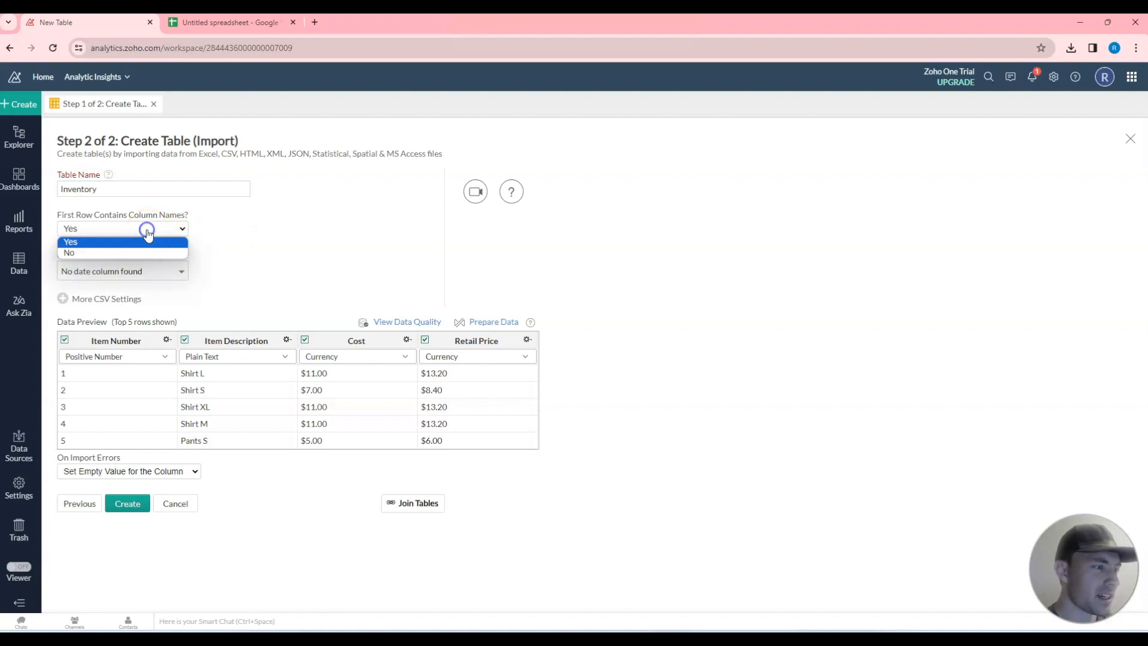
pyautogui.click(221, 232)
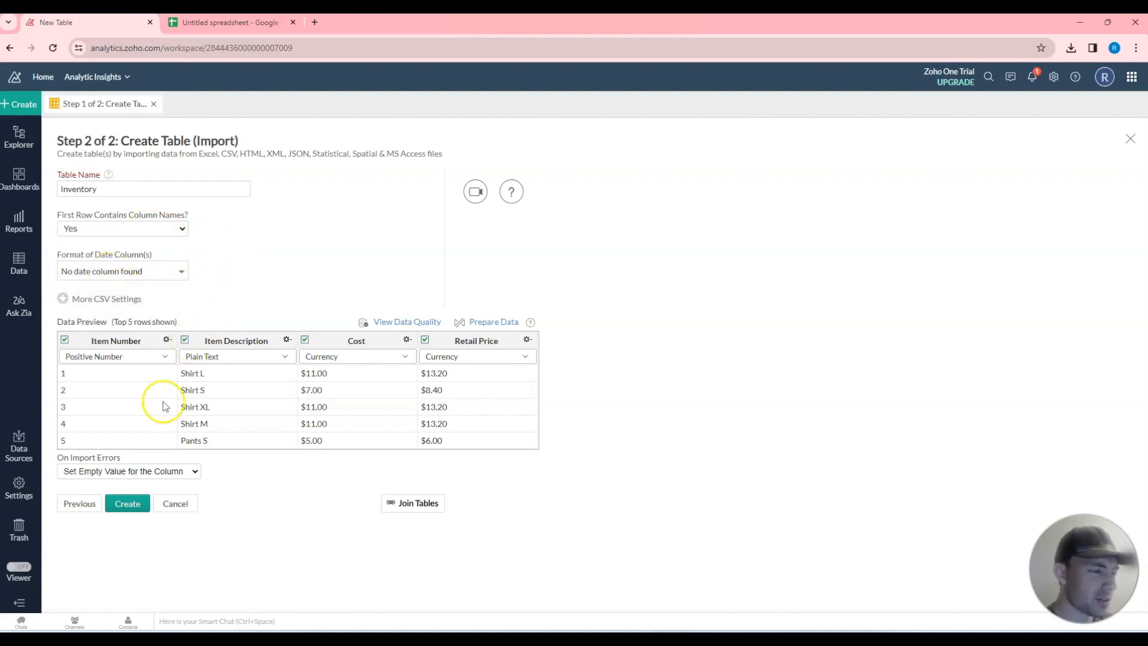
pyautogui.click(176, 267)
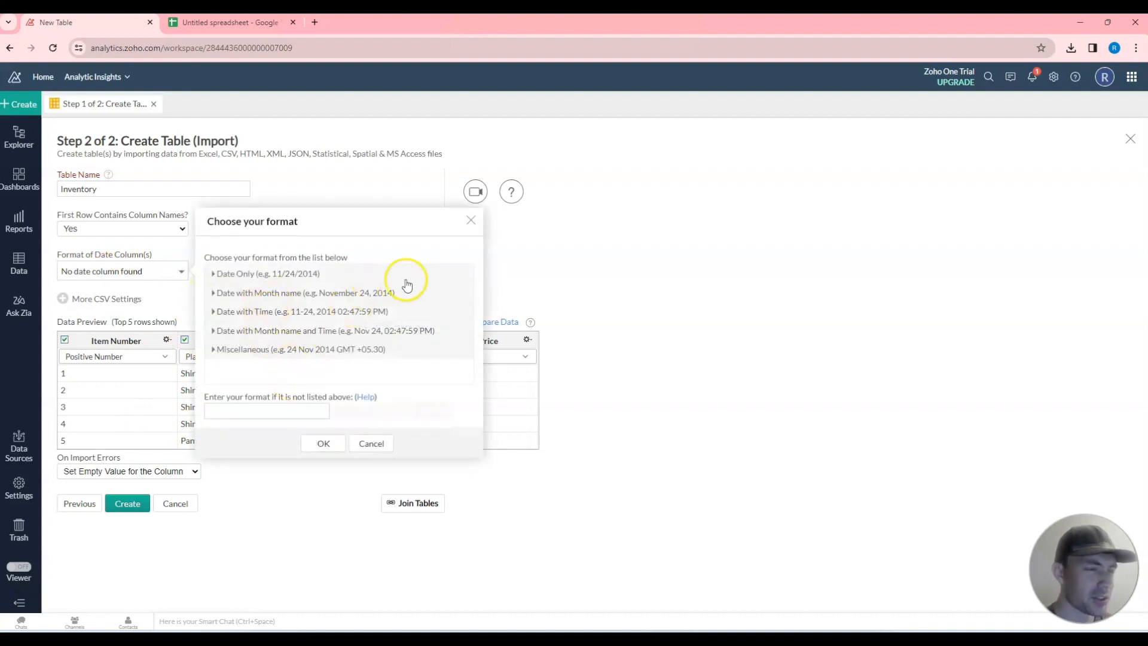
pyautogui.click(470, 221)
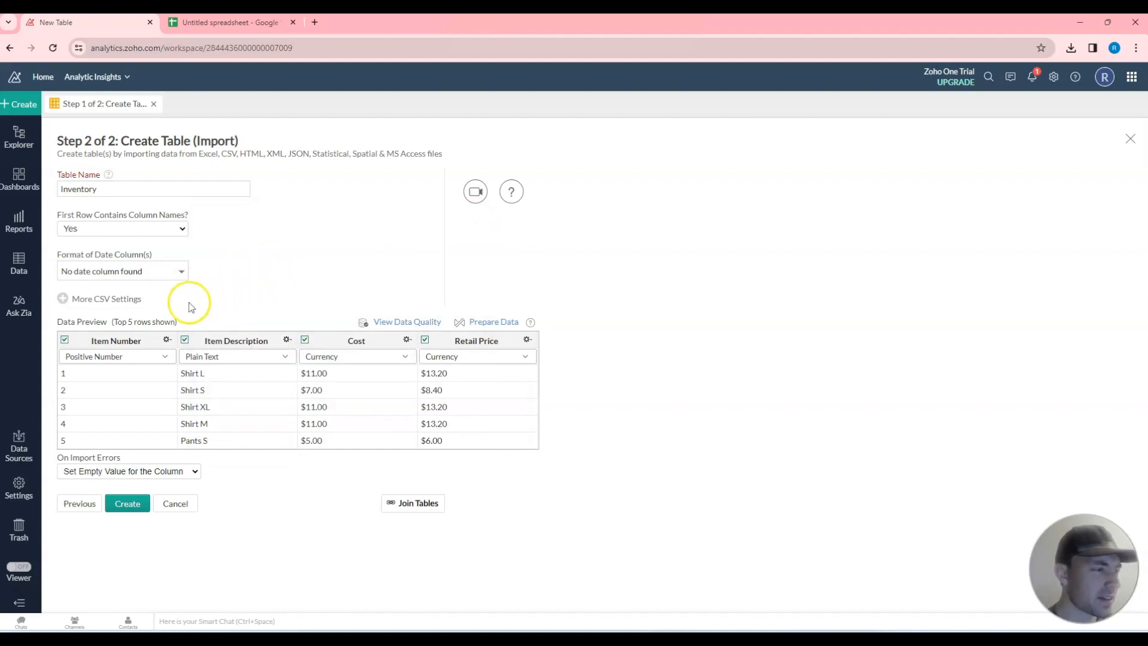
# Step: Review the additional CSV settings, including the choices for the delimiter separating the columns
pyautogui.click(121, 303)
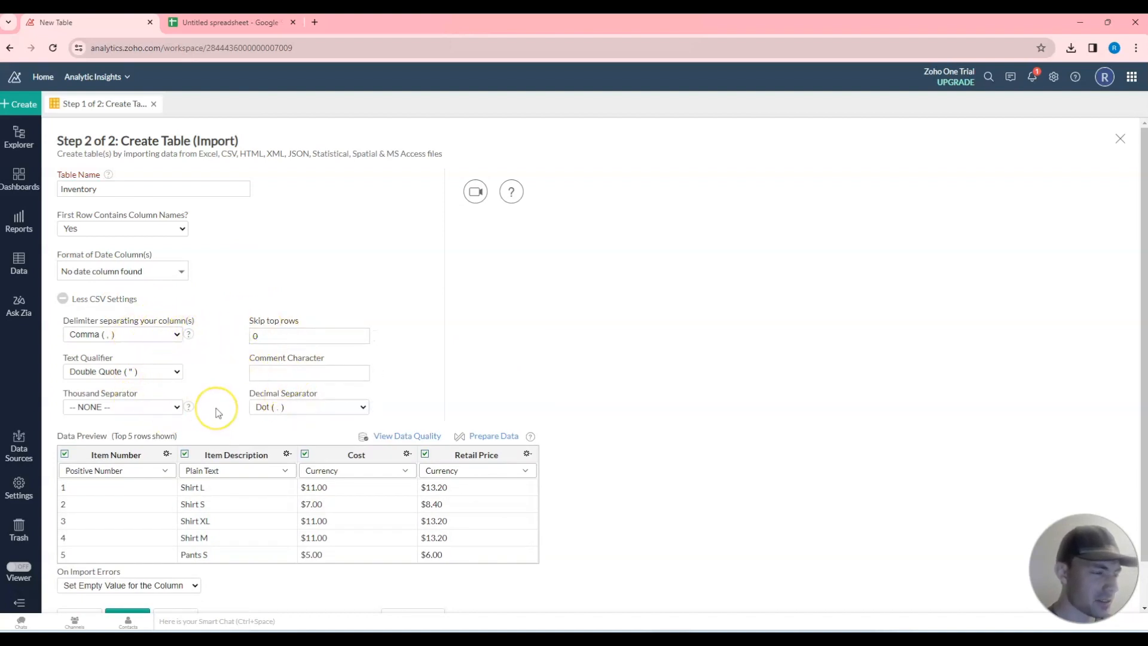
pyautogui.click(118, 299)
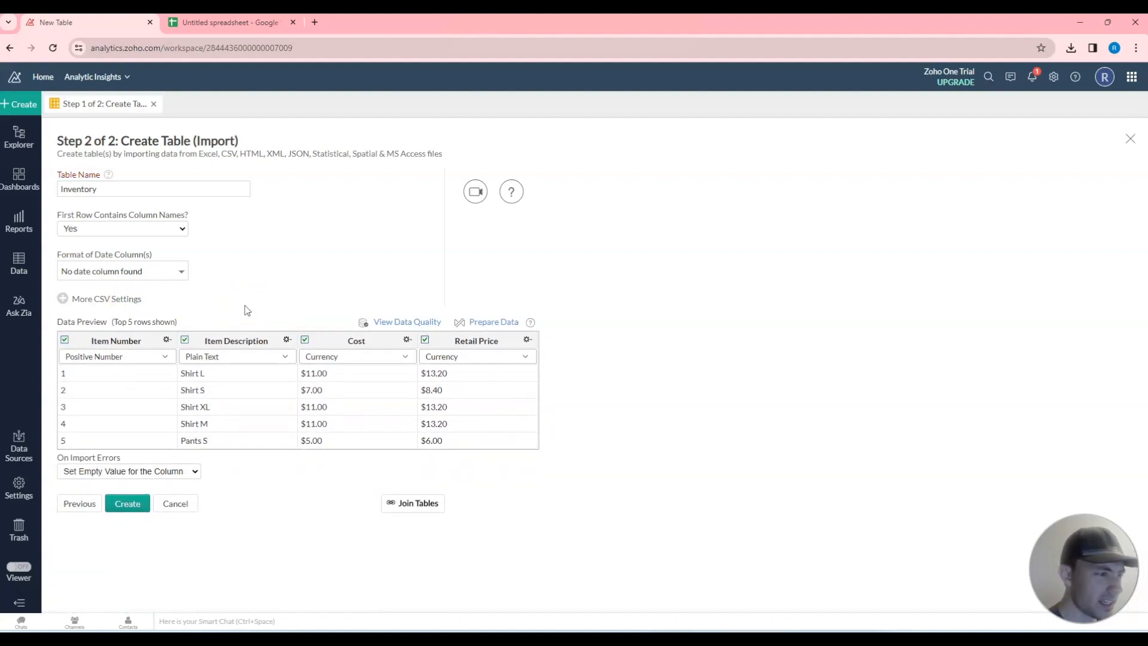
pyautogui.click(119, 300)
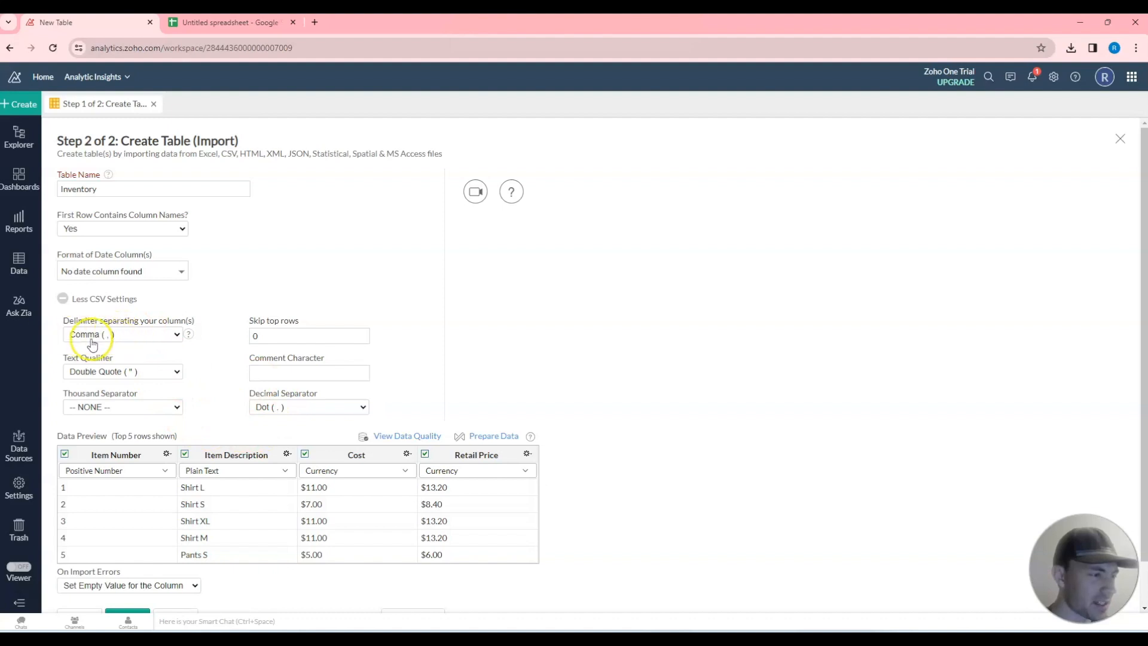
pyautogui.click(125, 339)
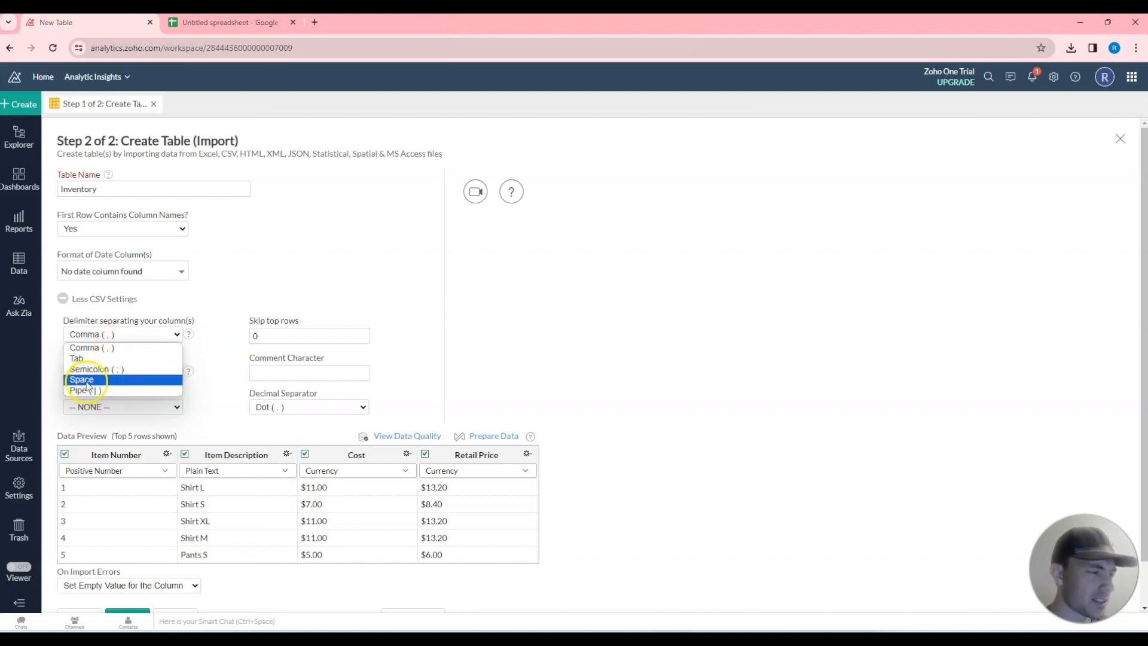
pyautogui.click(224, 346)
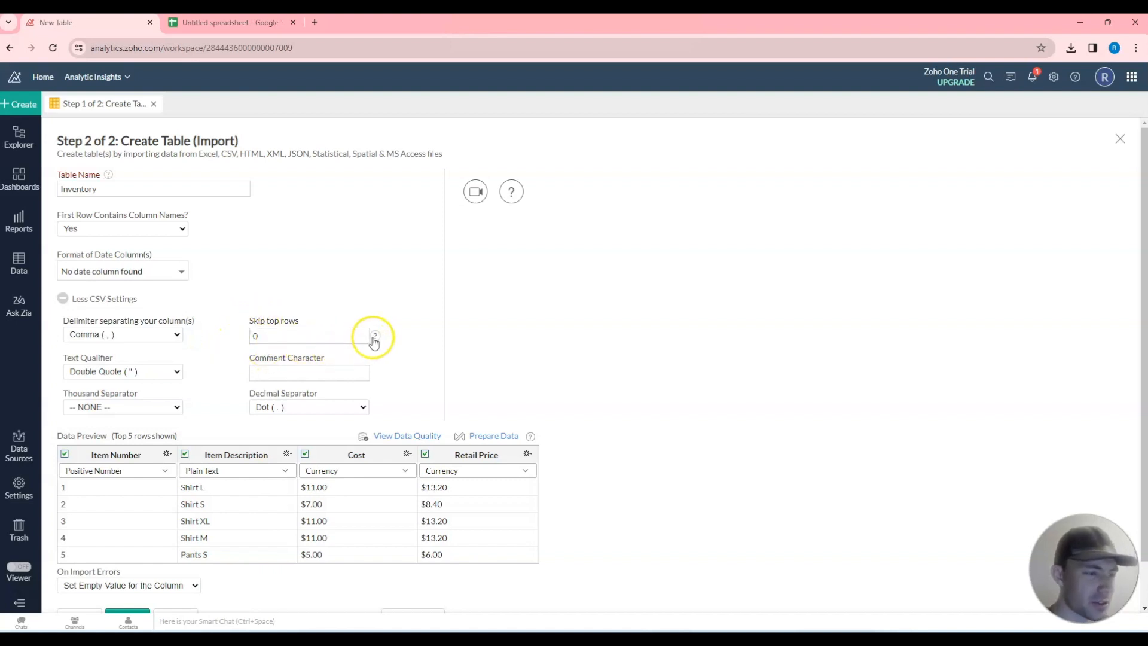
# Step: Read the help on skipping top rows during import, and collapse the additional CSV settings
pyautogui.moveTo(375, 341)
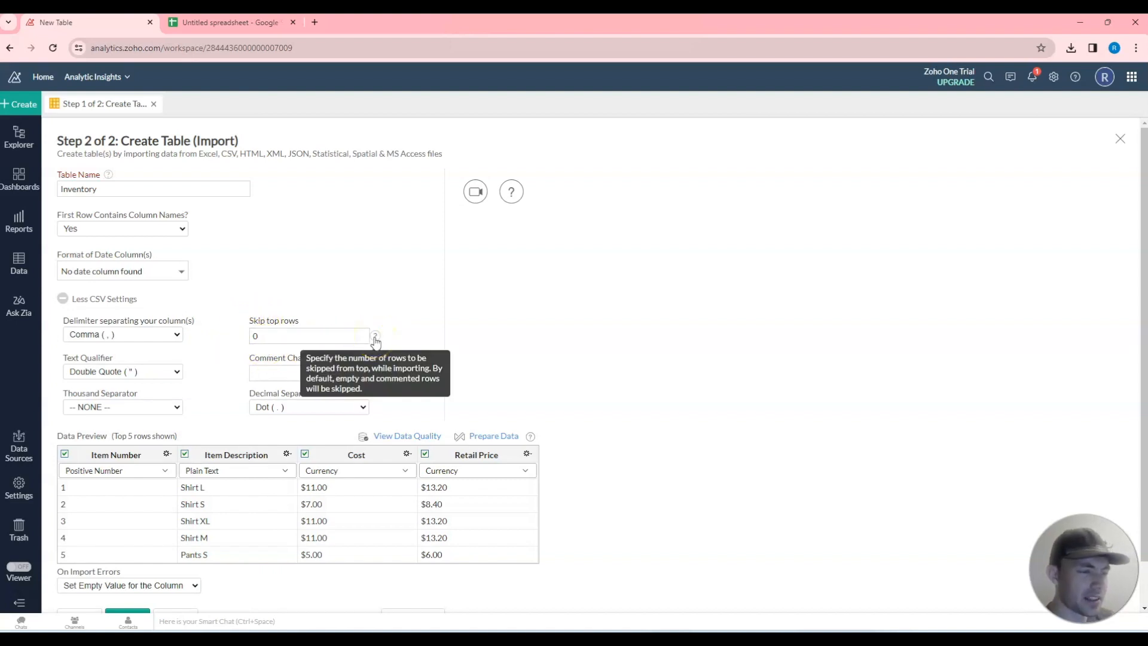
pyautogui.click(375, 310)
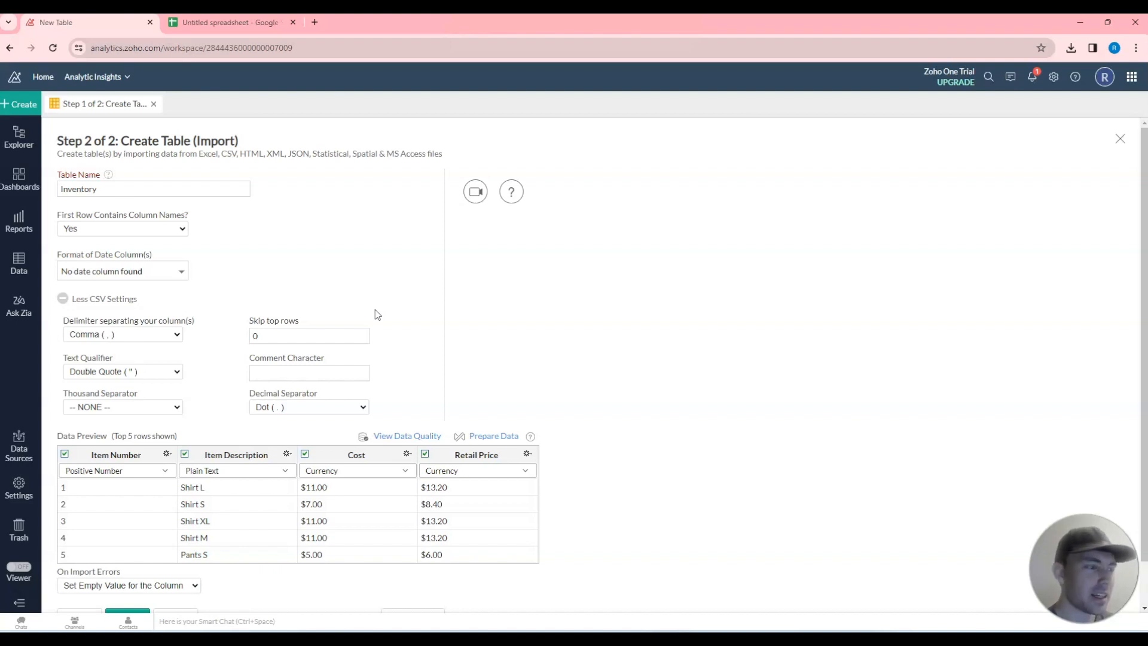
pyautogui.click(265, 335)
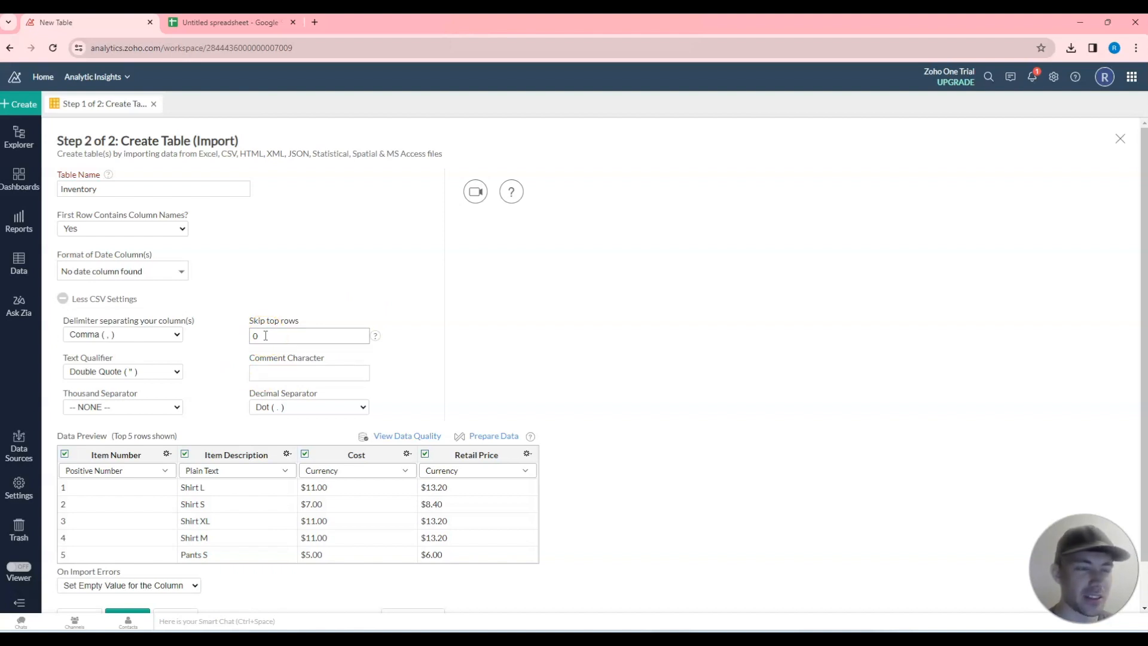
pyautogui.click(102, 299)
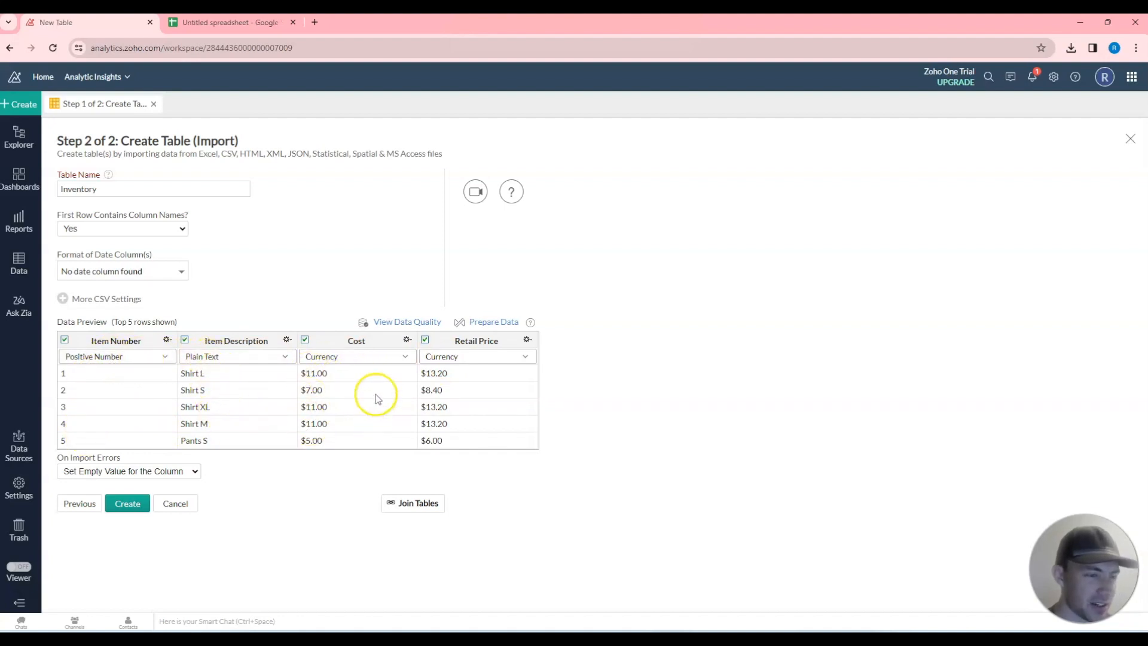
# Step: Review the data types available for the Cost column in the data preview
pyautogui.click(378, 356)
pyautogui.scroll(-2, 353, 496)
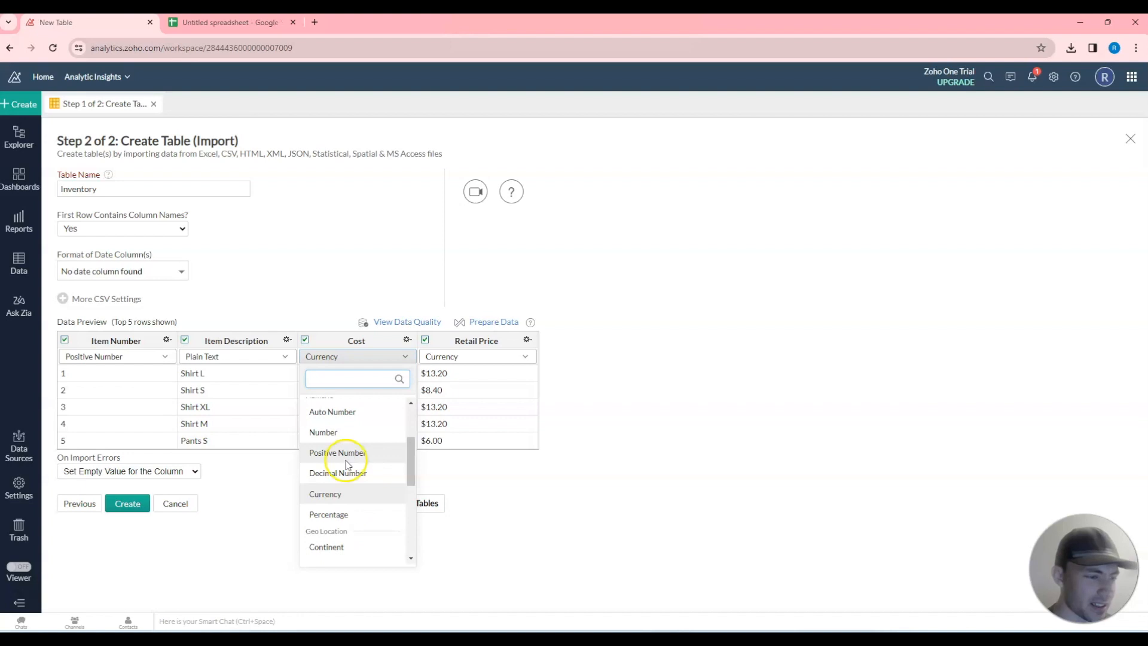
pyautogui.click(267, 479)
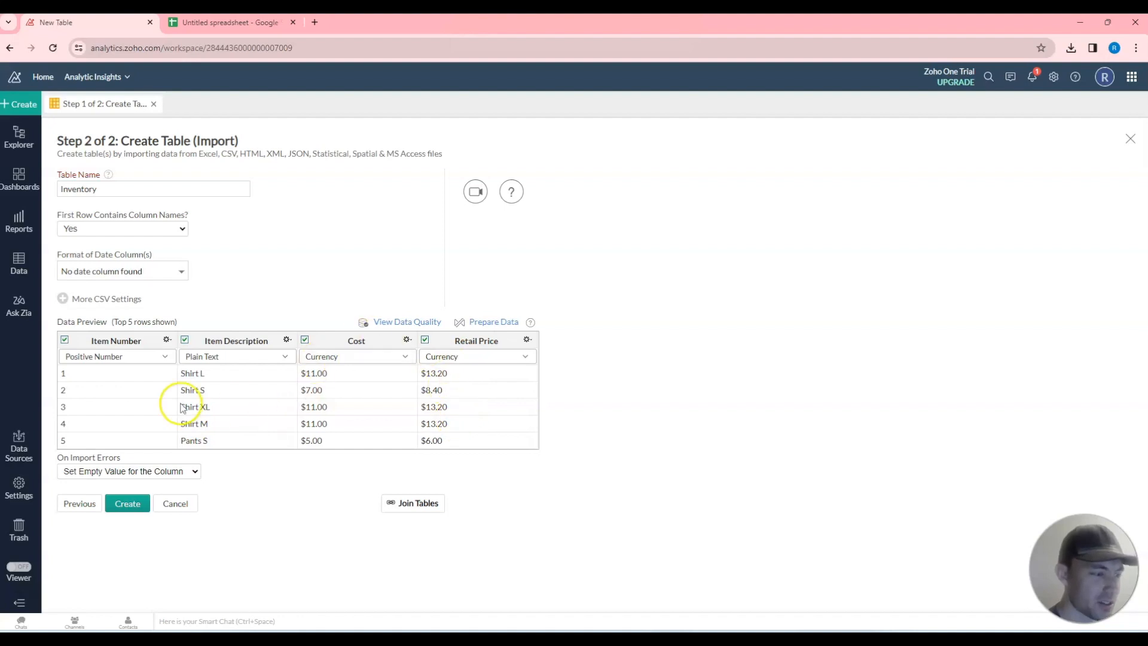
# Step: Create the Inventory table from the CSV import and decline auto-generated reports, opting not to be shown that dialog again
pyautogui.click(129, 508)
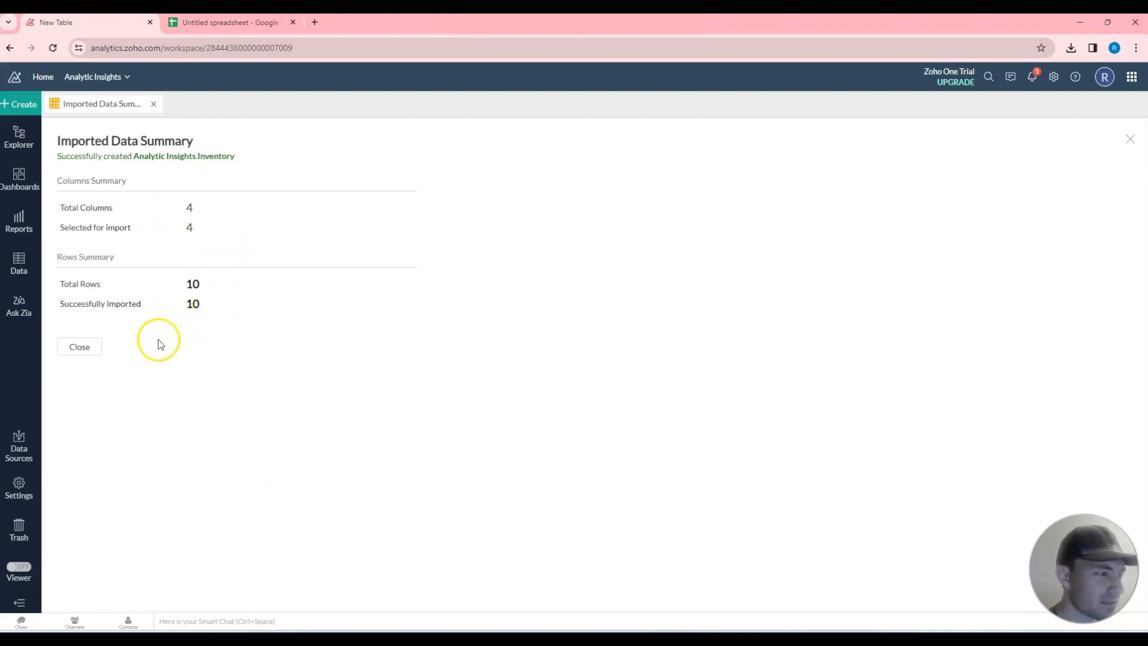
pyautogui.click(92, 351)
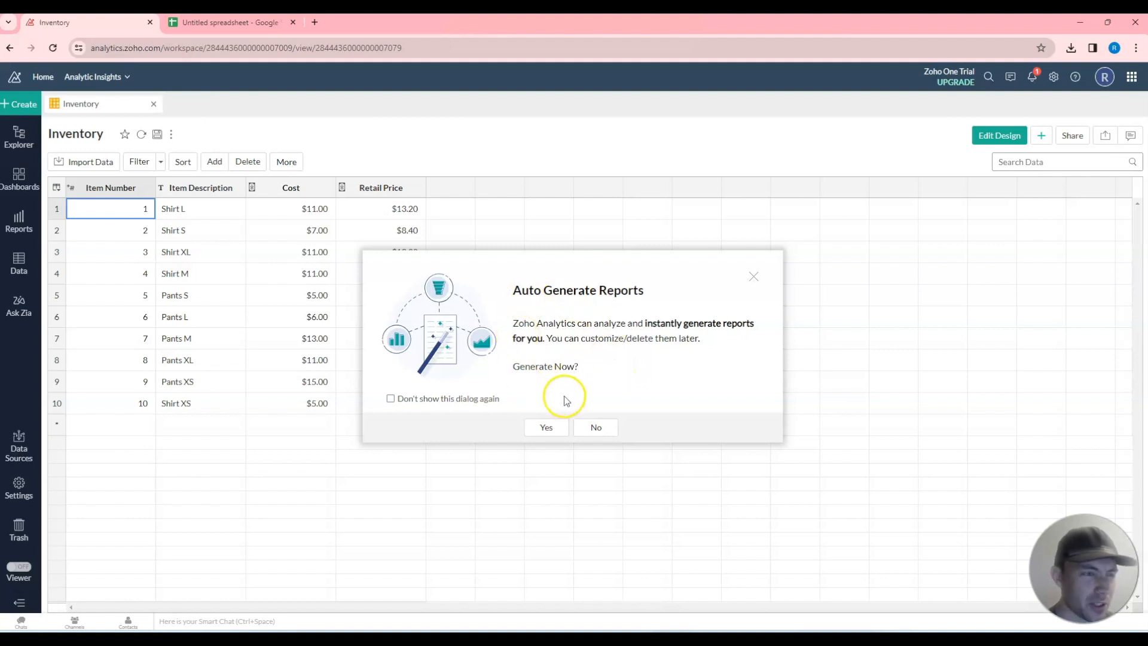
pyautogui.click(391, 399)
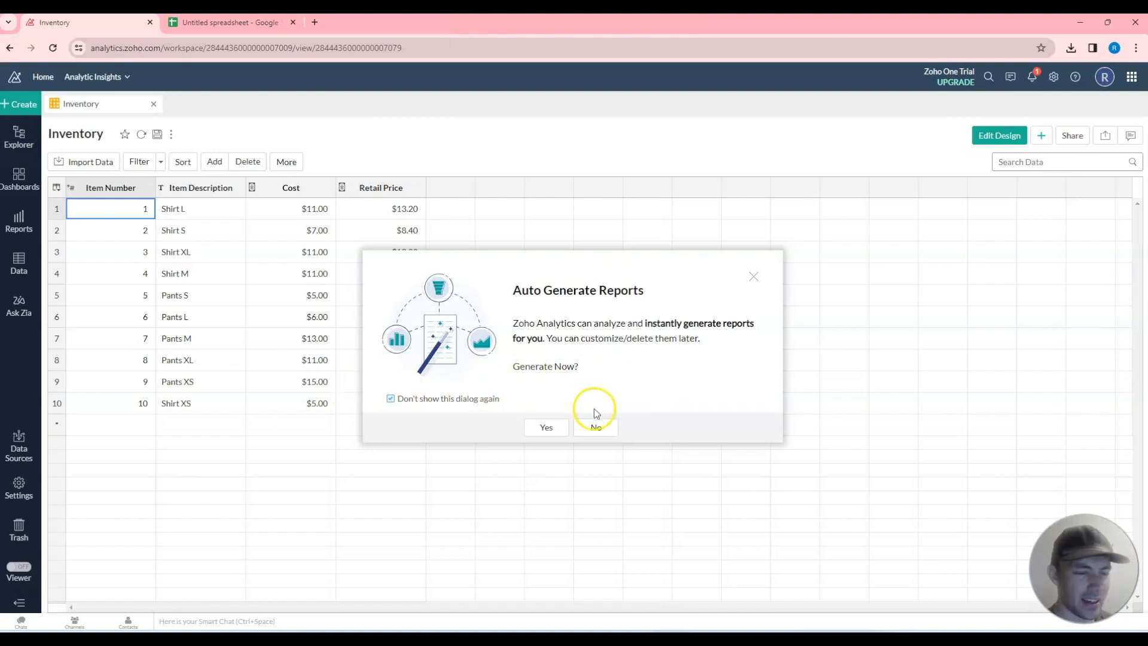
pyautogui.click(597, 428)
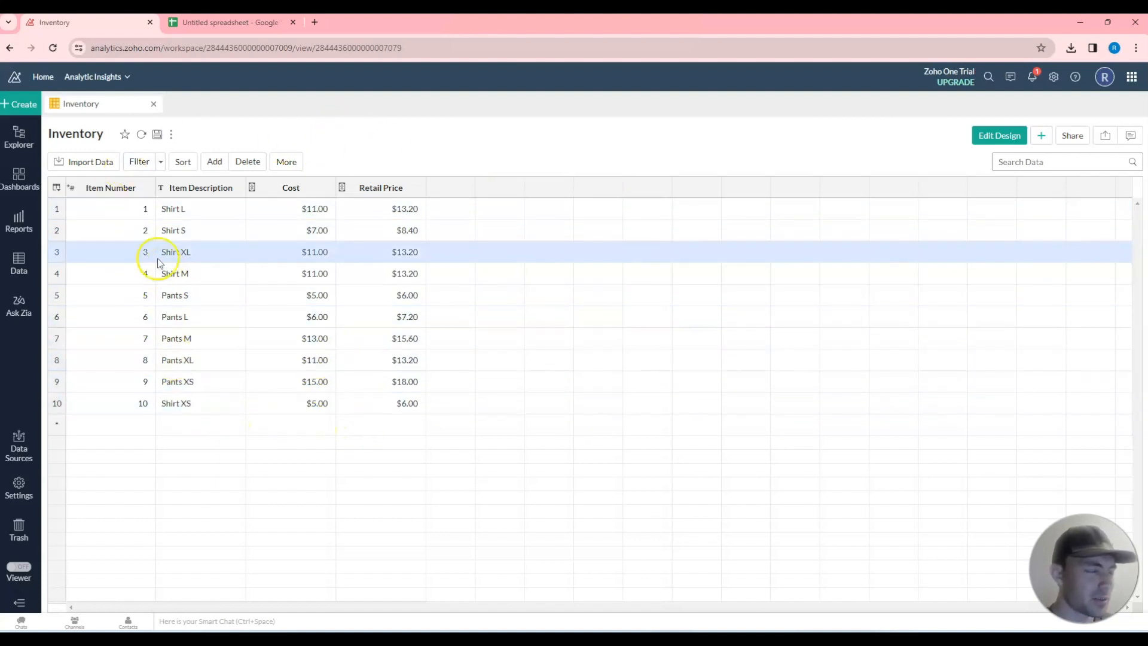
# Step: Compare the source items in the Google Sheets spreadsheet with the Inventory table, and return to the table in Zoho Analytics
pyautogui.click(225, 22)
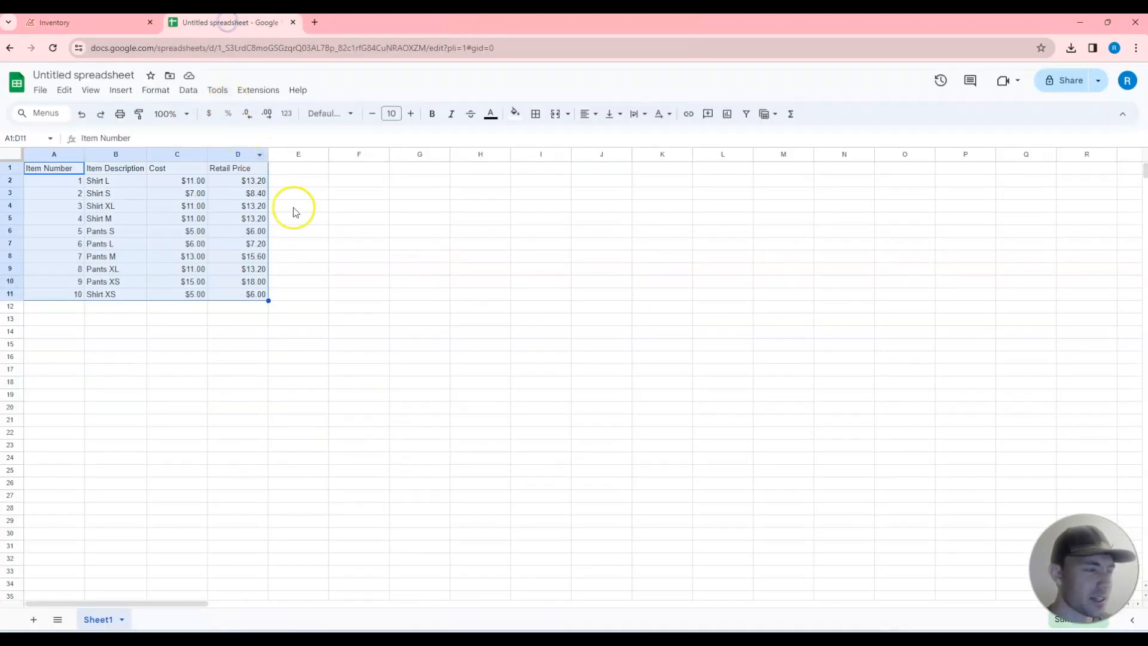
pyautogui.click(215, 245)
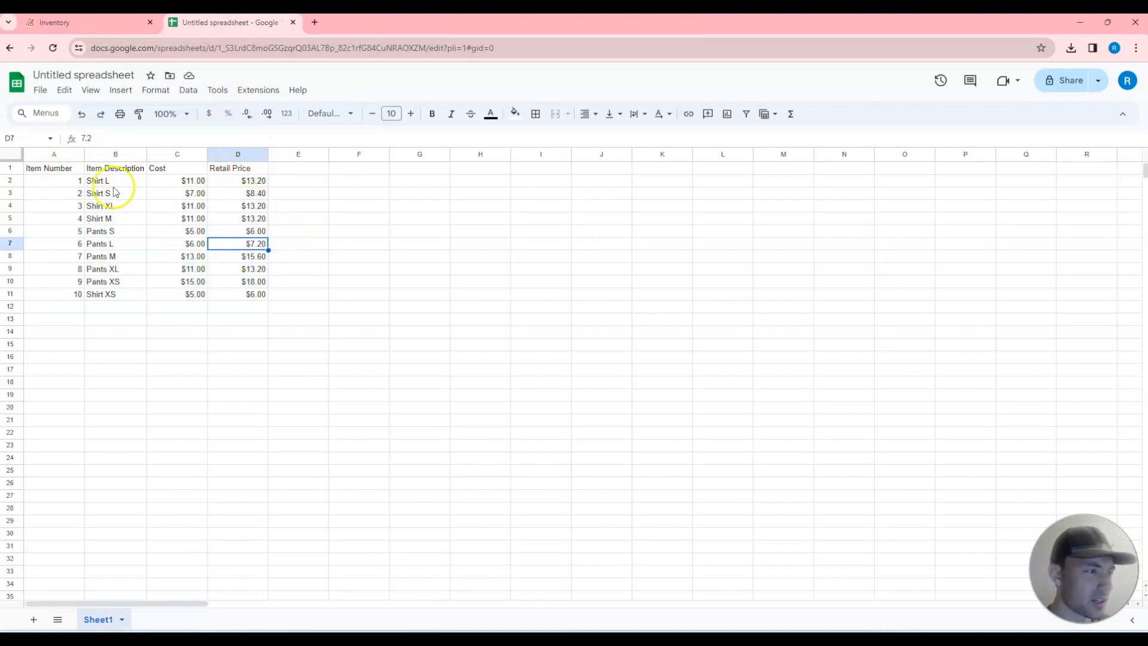
pyautogui.moveTo(66, 174); pyautogui.dragTo(72, 294)
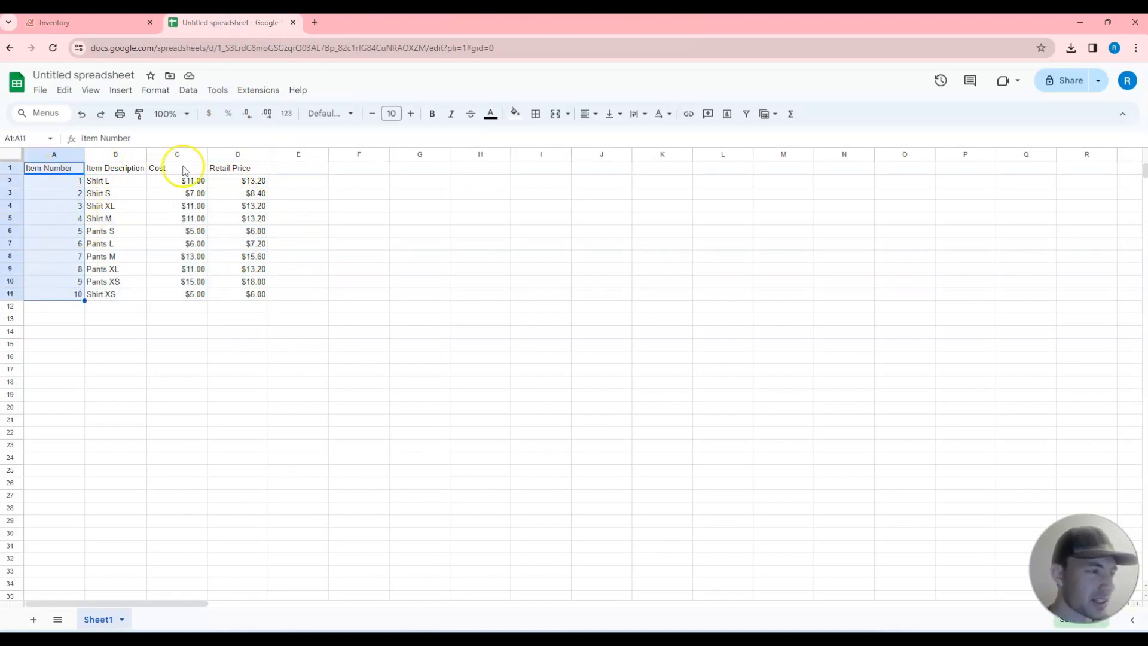
pyautogui.click(119, 26)
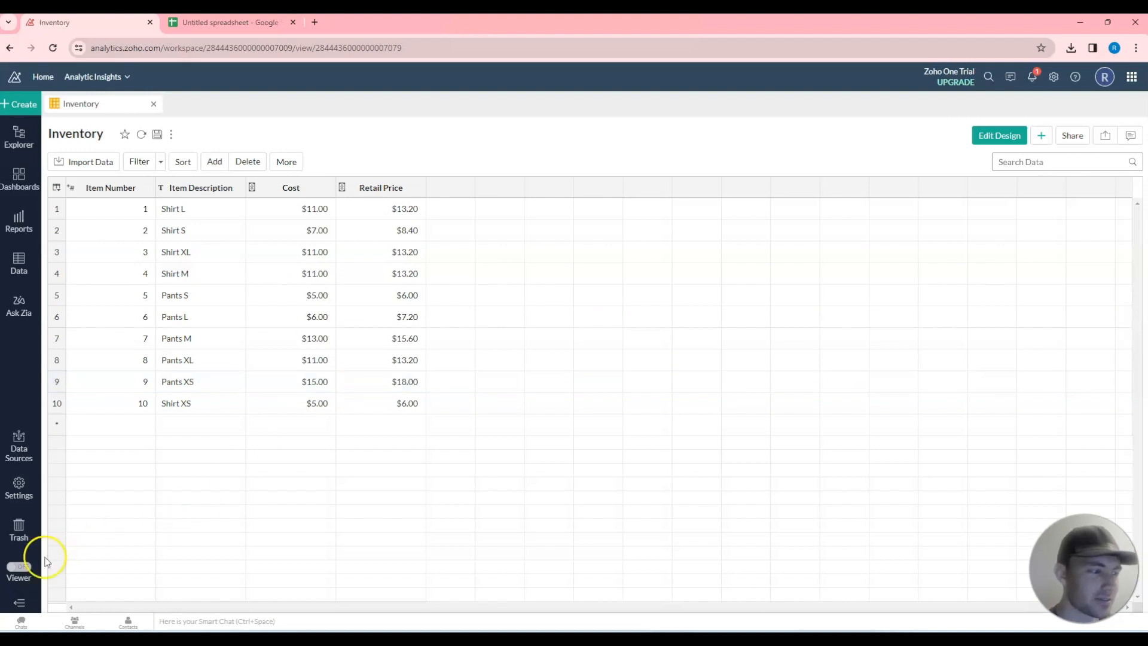
pyautogui.click(247, 462)
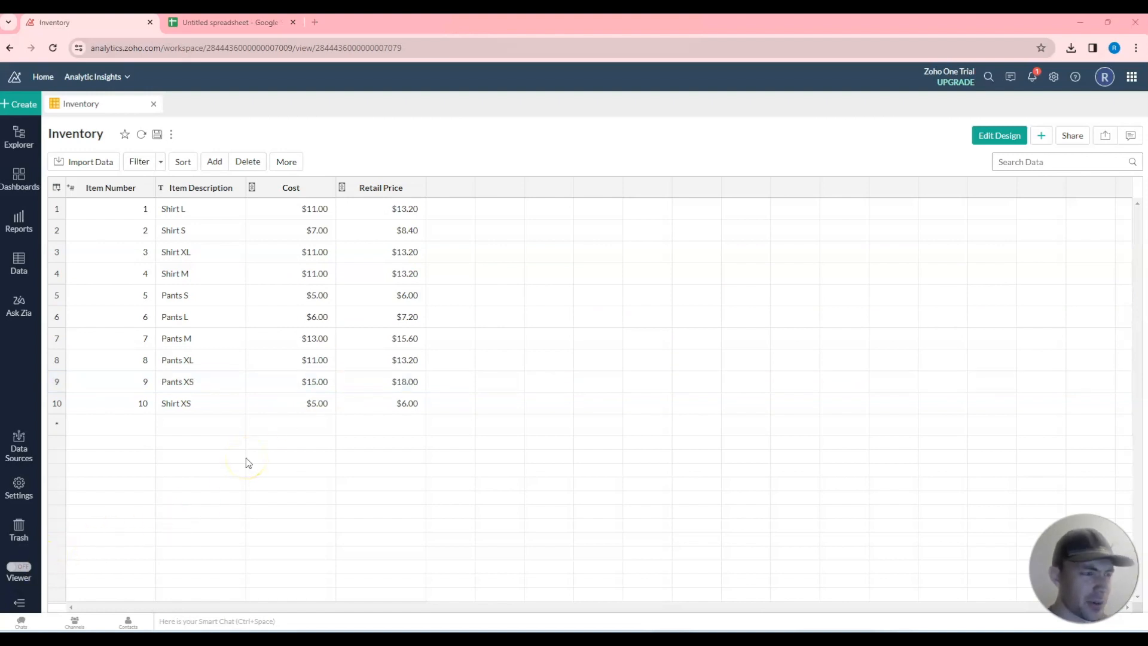